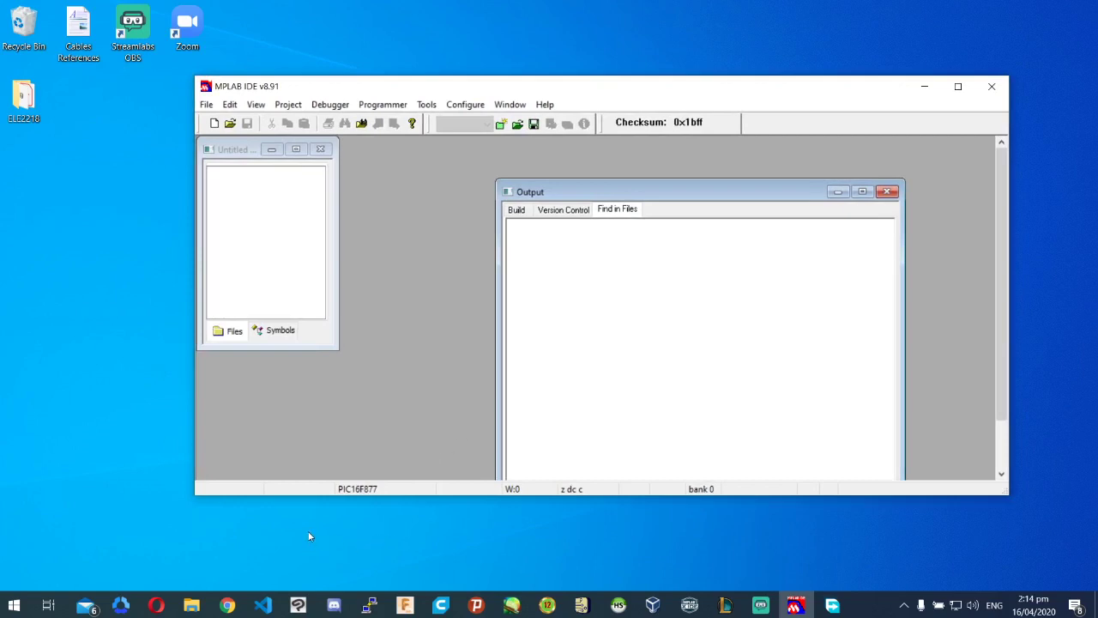
Search Google for 'simulide download' from the open New Tab window in Chrome
mouse_move(228, 603)
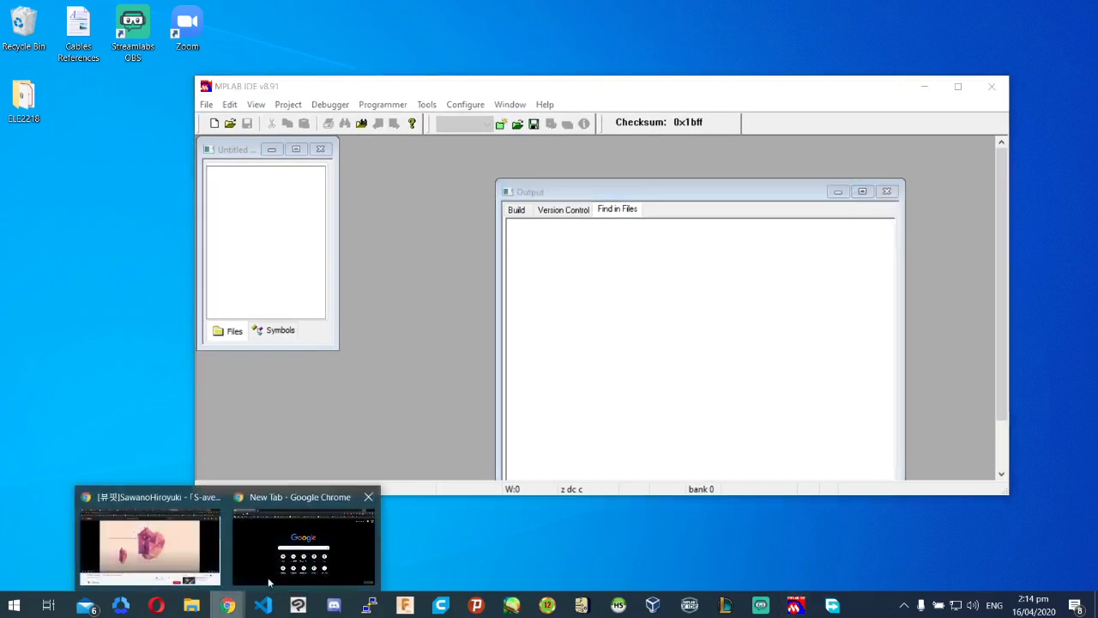
left_click(309, 549)
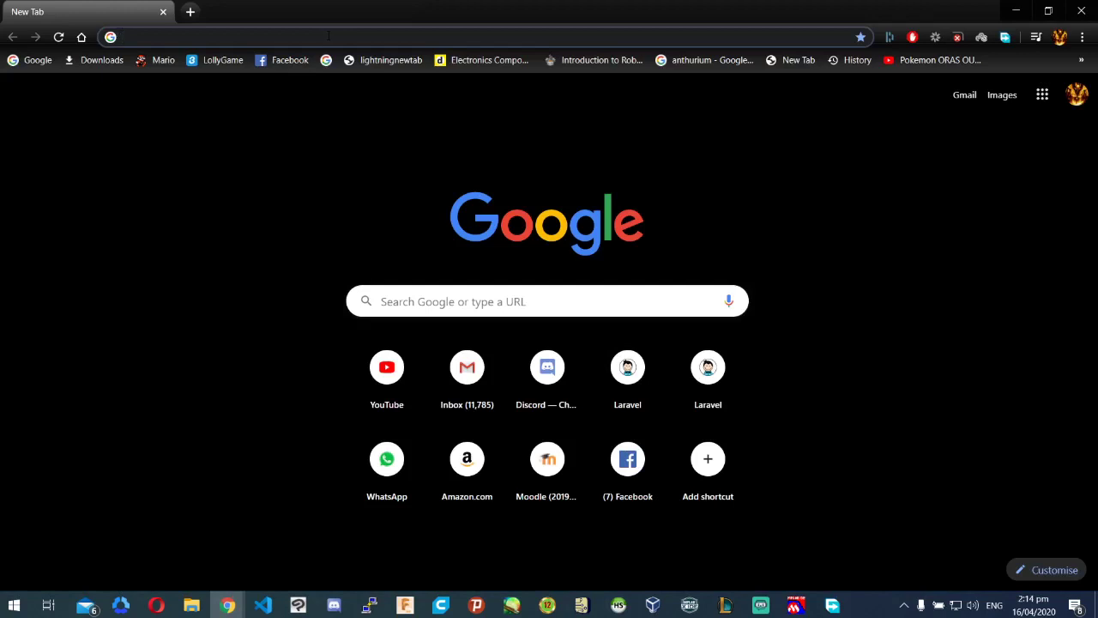
left_click(327, 35)
type("sim")
key("BackSpace")
key("BackSpace")
key("BackSpace")
key("BackSpace")
type("simulide")
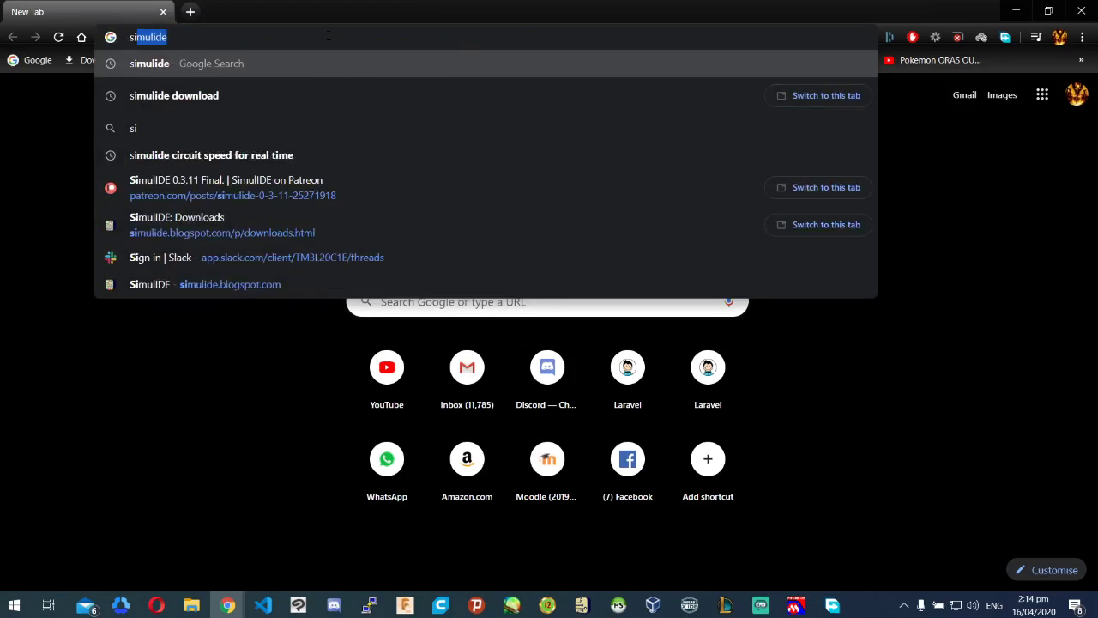
type(" download")
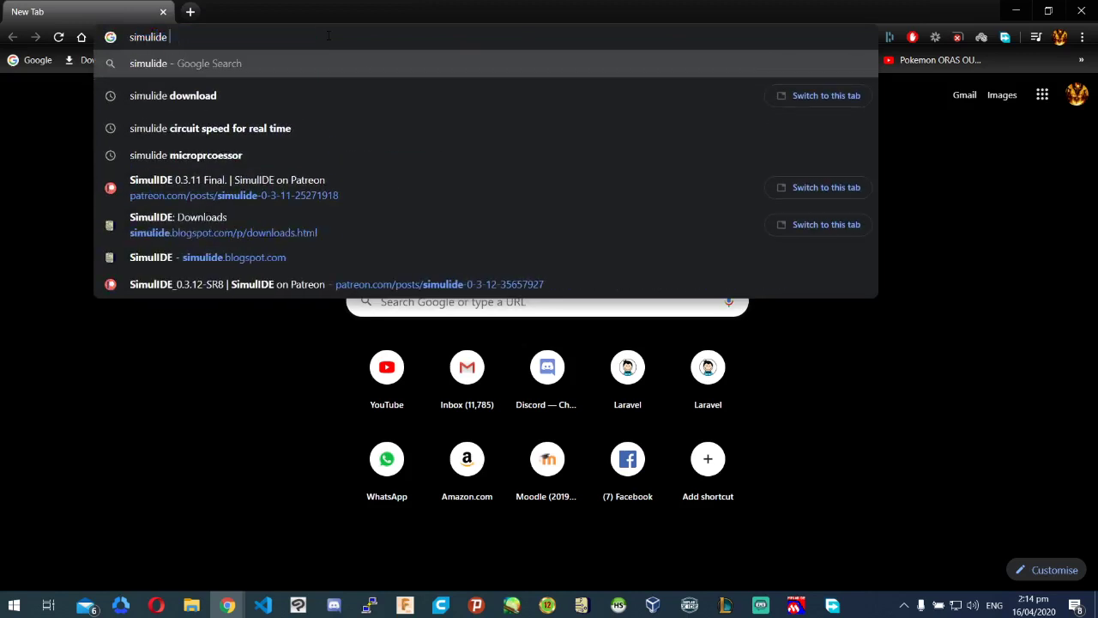
key("Return")
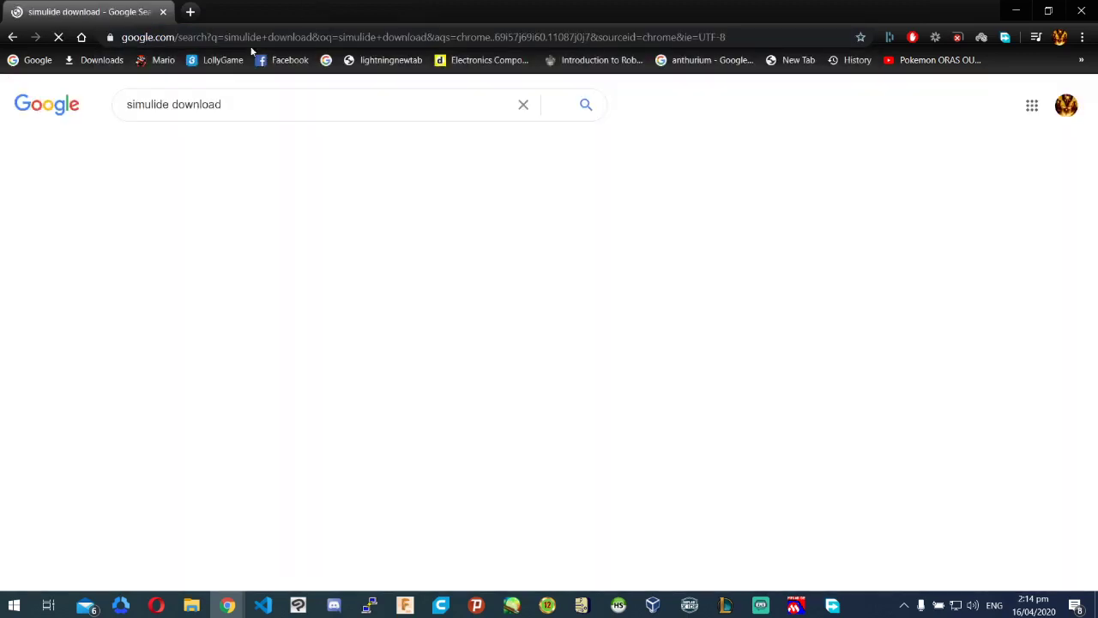
scroll(191, 345, "down", 1)
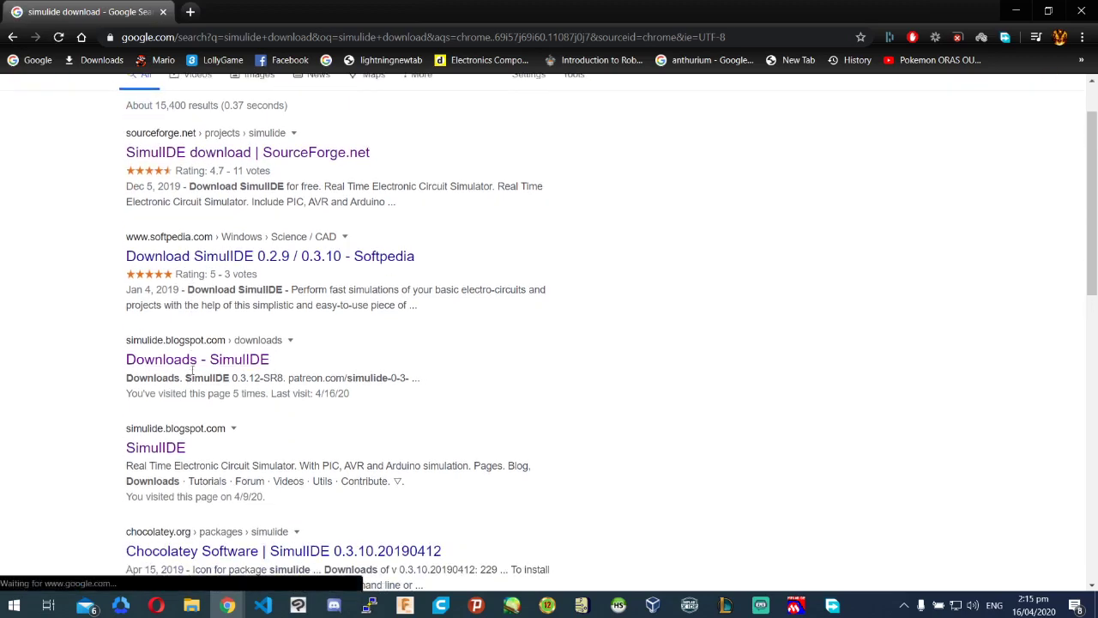
Open the 'Downloads - SimulIDE' result and follow its SimulIDE 0.3.11 Patreon post link
left_click(196, 361)
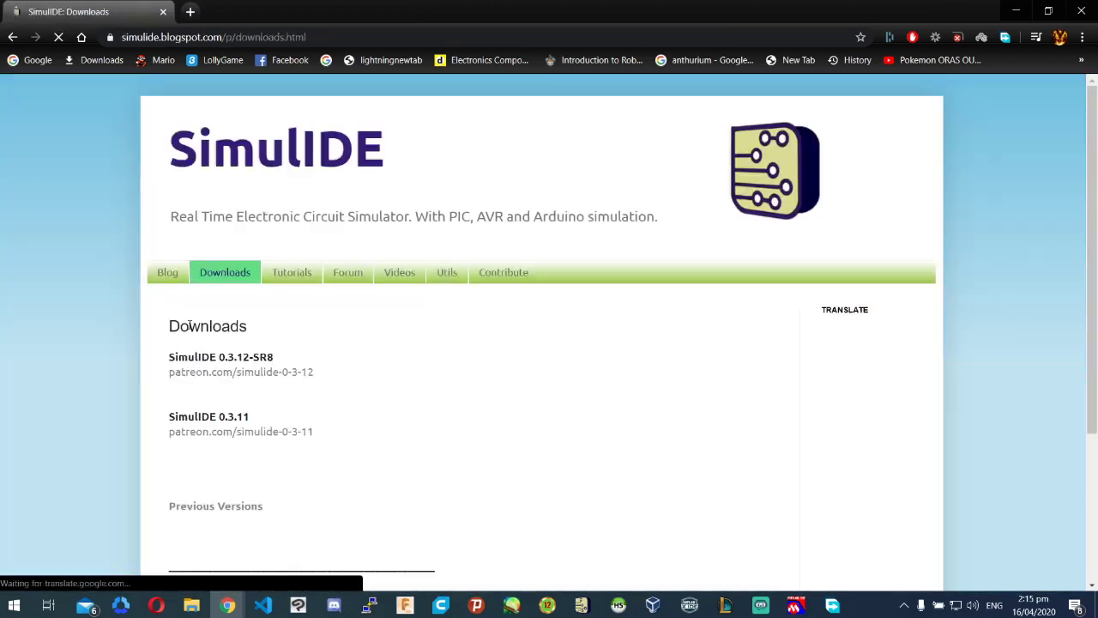
scroll(497, 347, "down", 2)
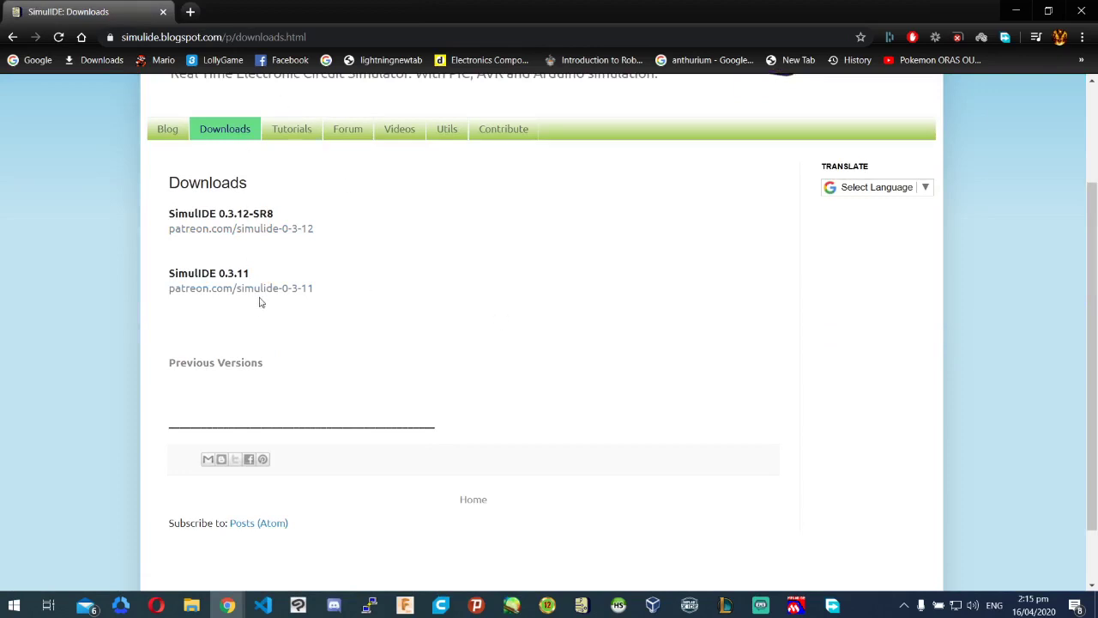
left_click_drag(261, 276, 219, 272)
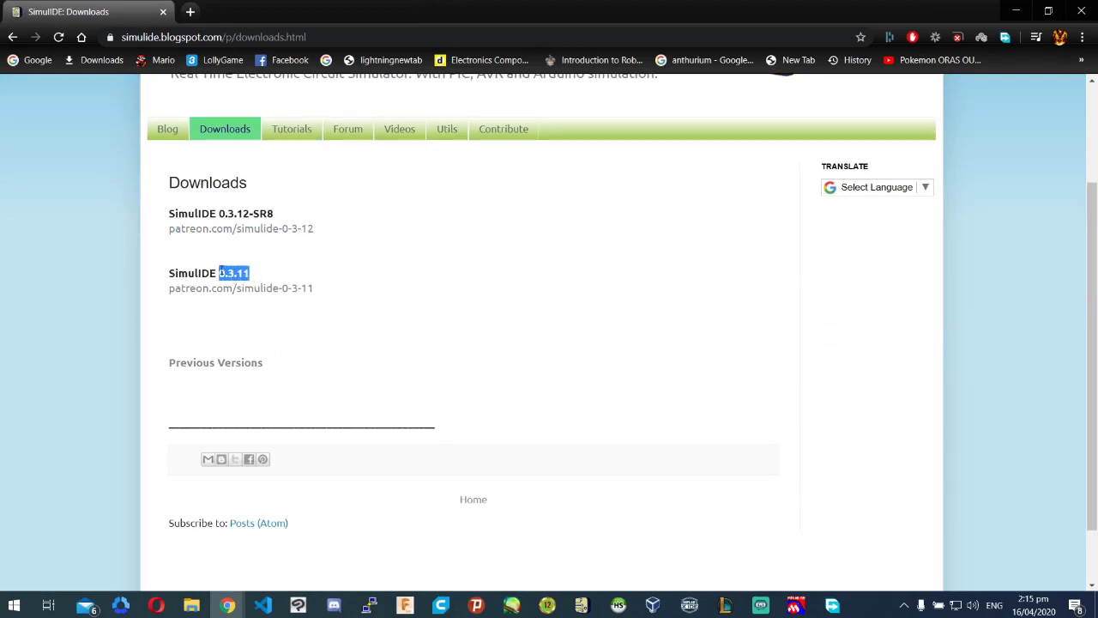
left_click(269, 288)
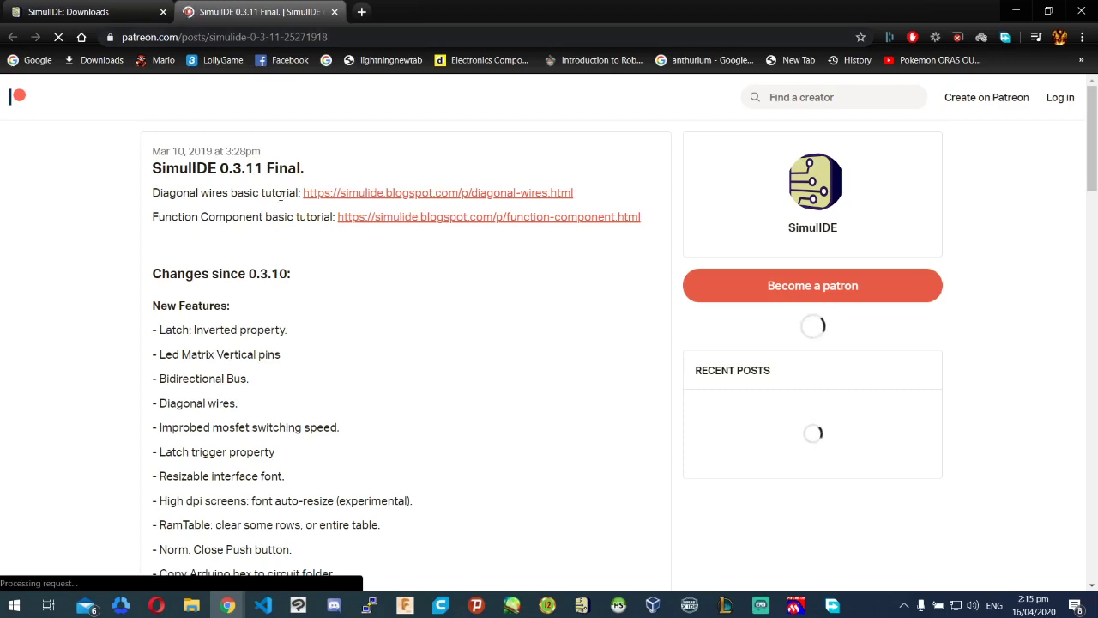
Start downloading SimulIDE_0.3.11-Win32_OK.zip from the Patreon post
scroll(280, 196, "down", 3)
scroll(281, 195, "up", 3)
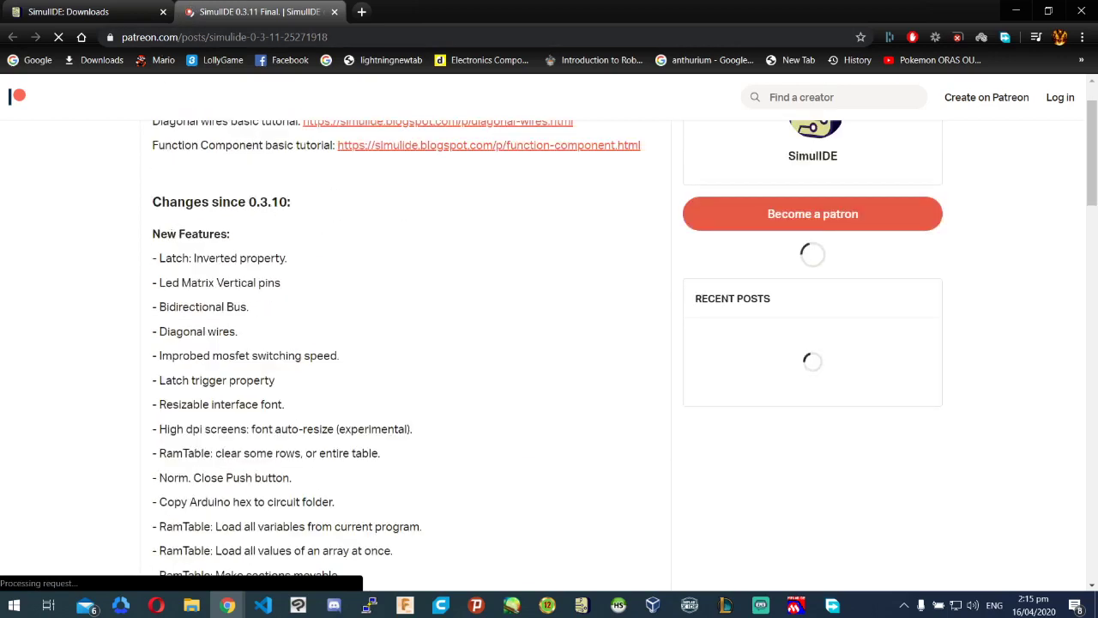
scroll(294, 210, "down", 15)
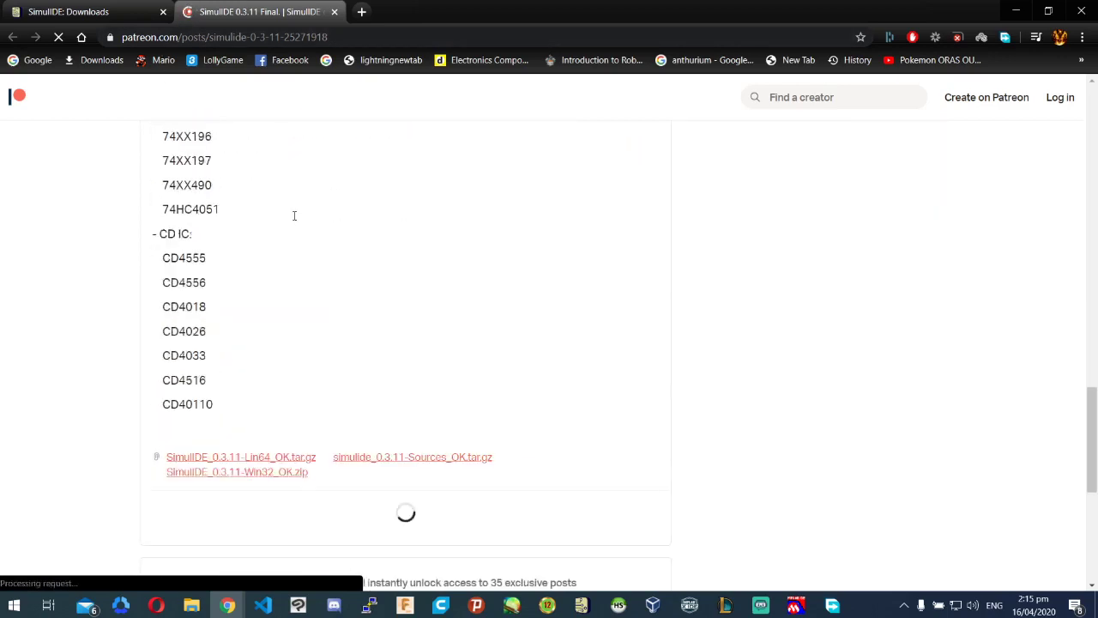
scroll(292, 209, "up", 3)
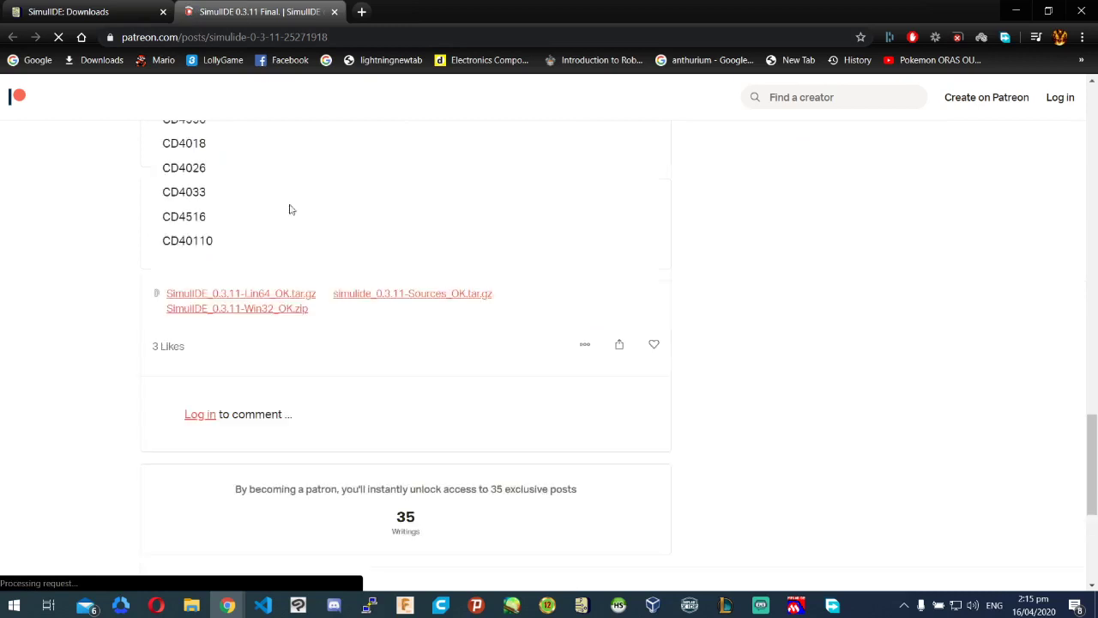
left_click(236, 310)
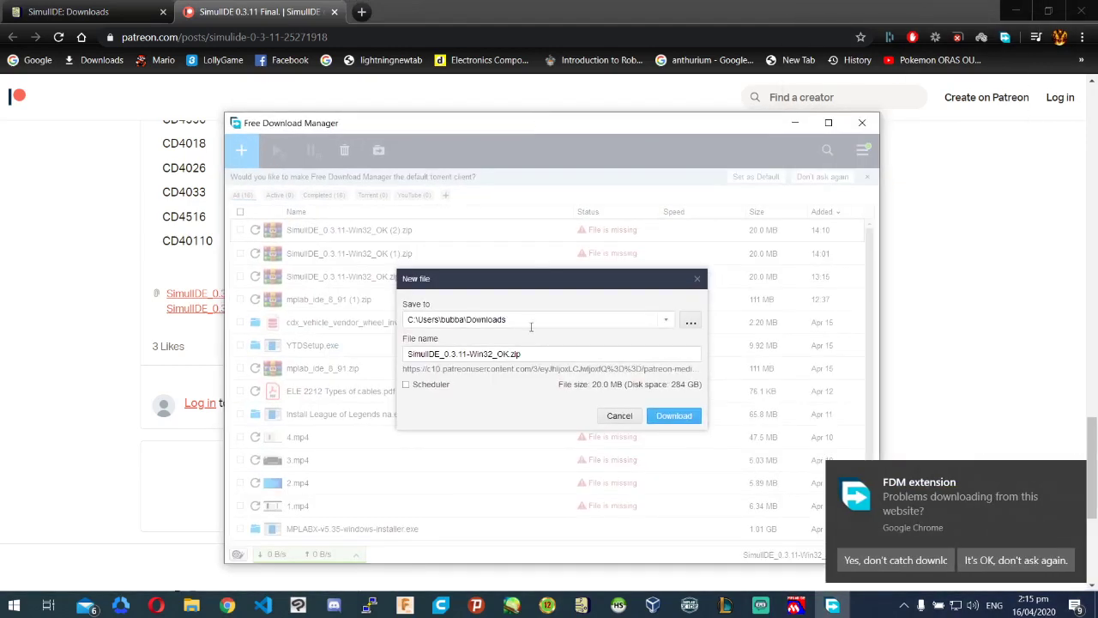
Save the zip to Downloads in Free Download Manager and show the finished file in its folder
left_click(673, 415)
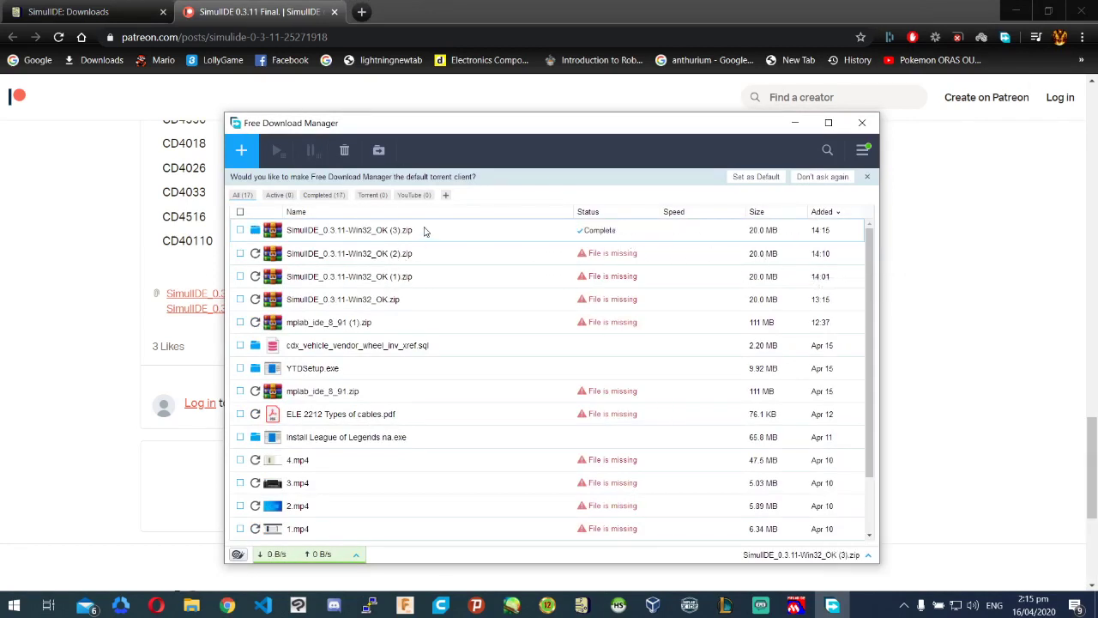
right_click(388, 229)
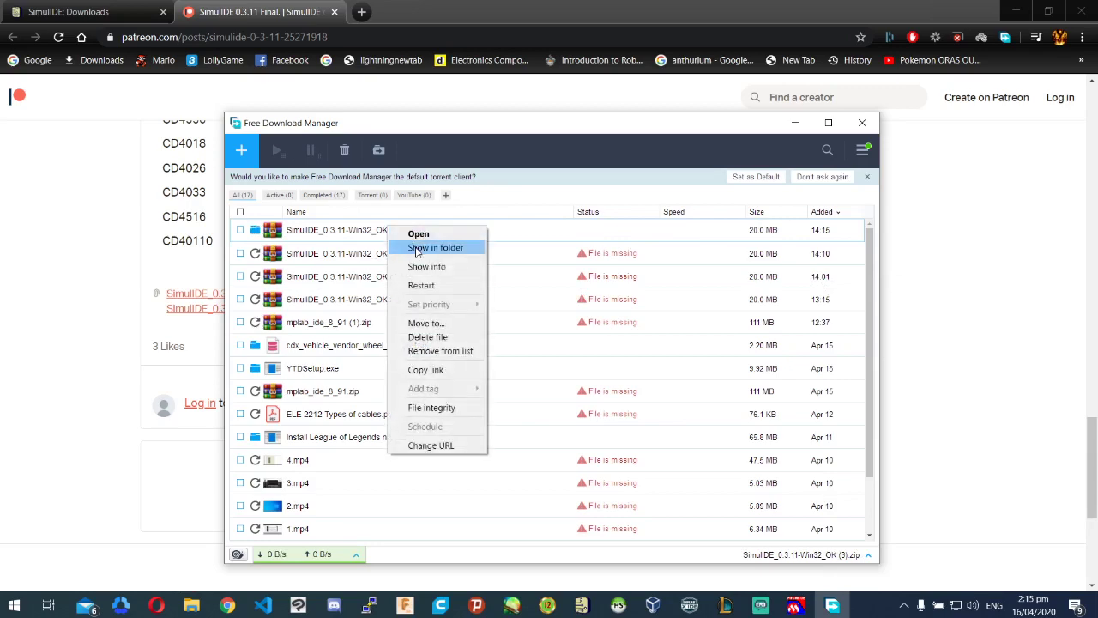
left_click(417, 248)
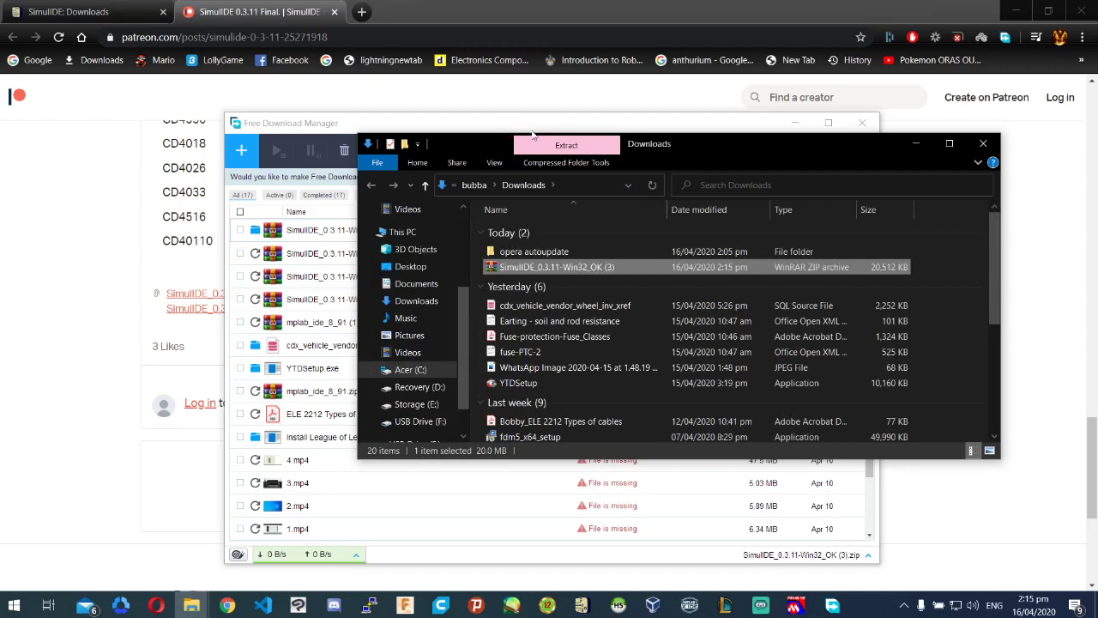
Clear the open windows off the desktop and create a new desktop folder named simulator
left_click_drag(532, 139, 644, 151)
left_click(793, 124)
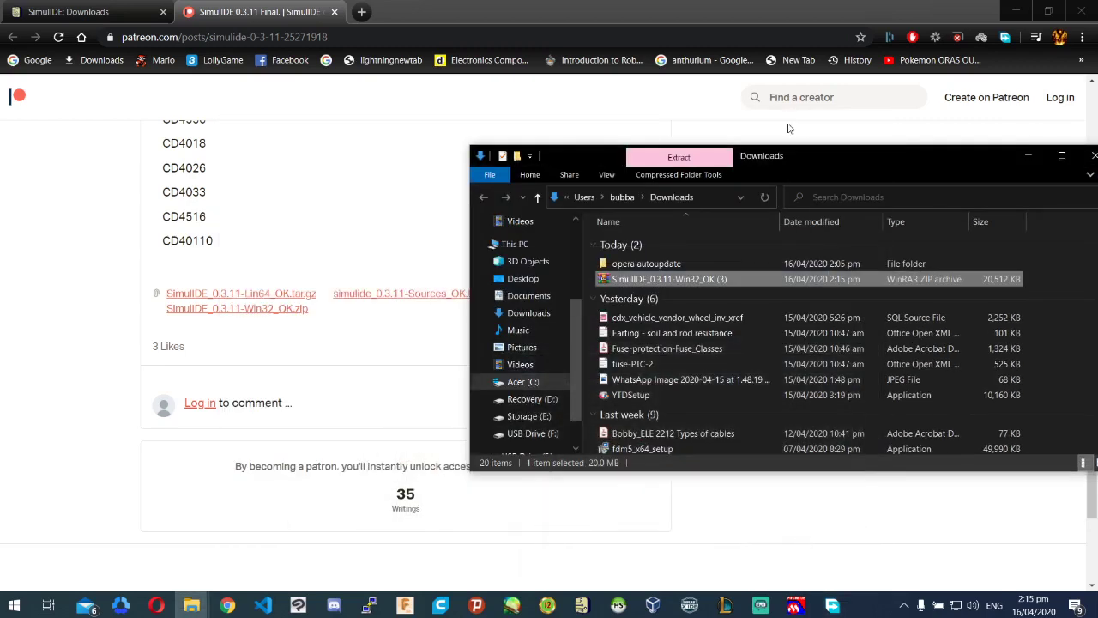
left_click(1015, 11)
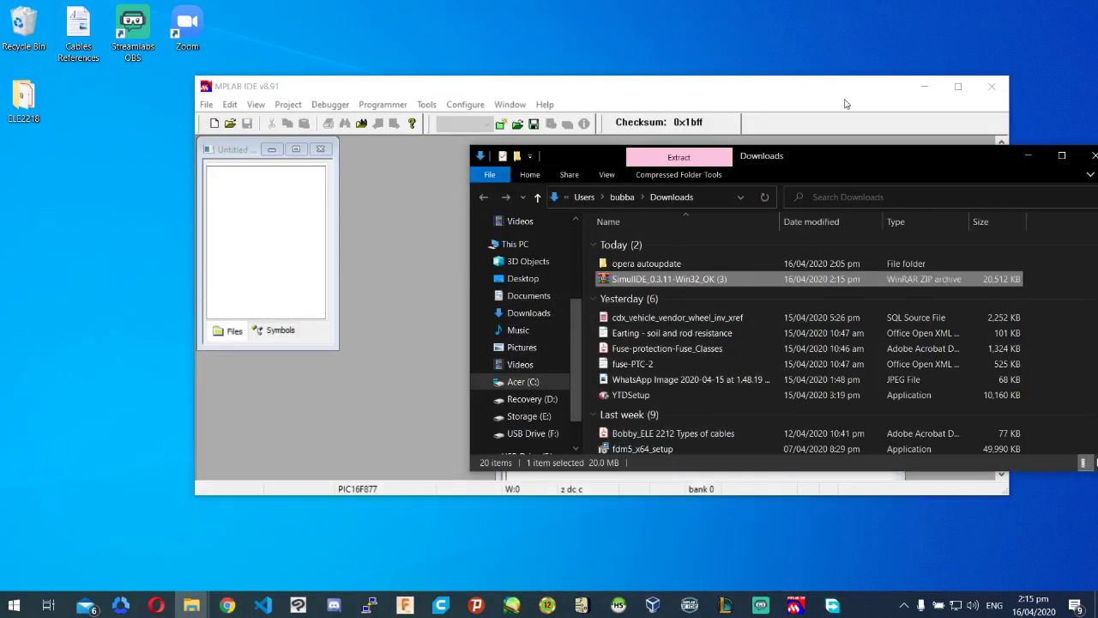
left_click(924, 86)
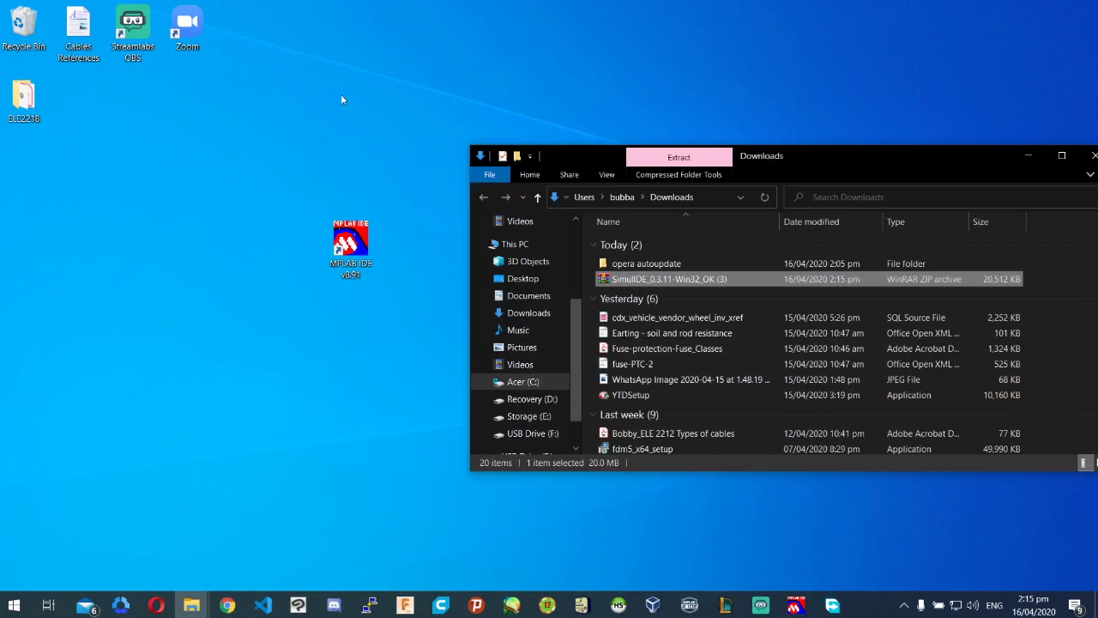
right_click(323, 92)
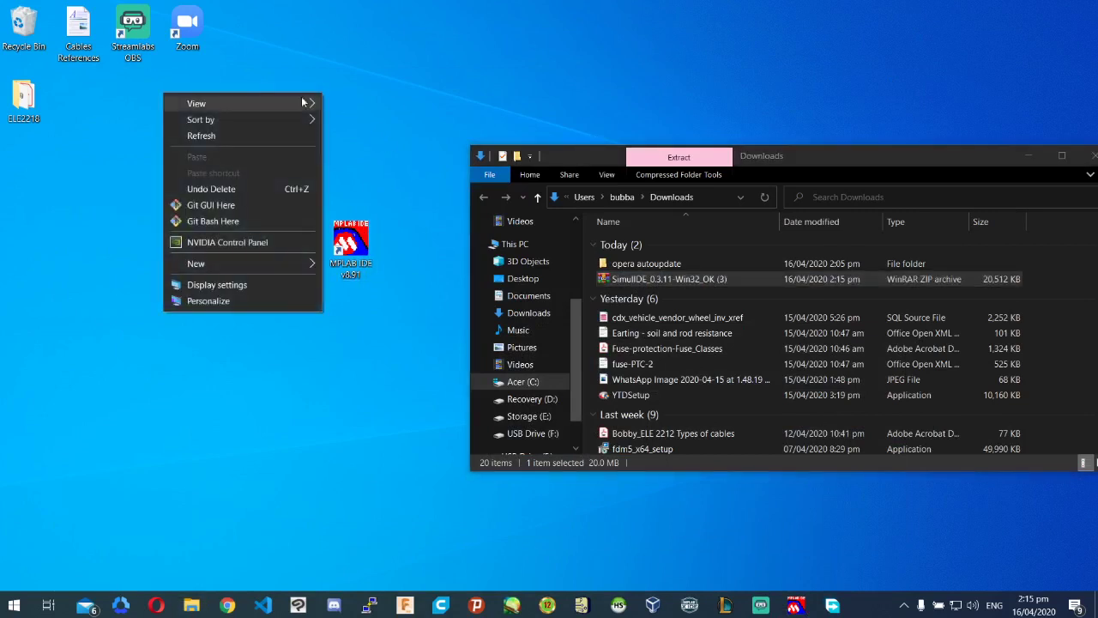
mouse_move(255, 266)
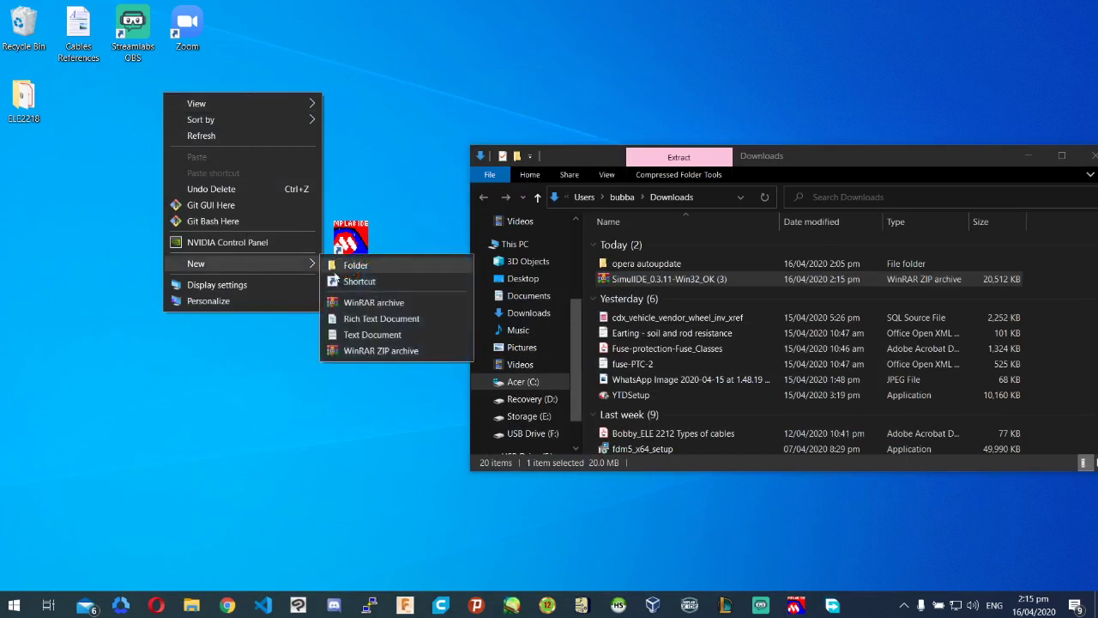
left_click(352, 262)
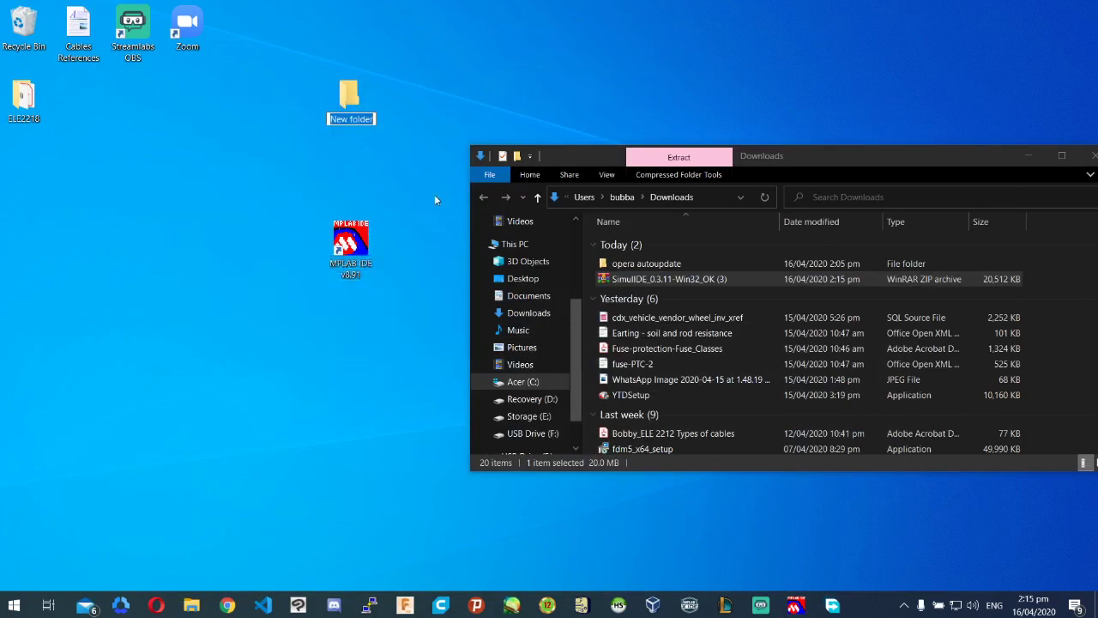
type("simulator")
key("Return")
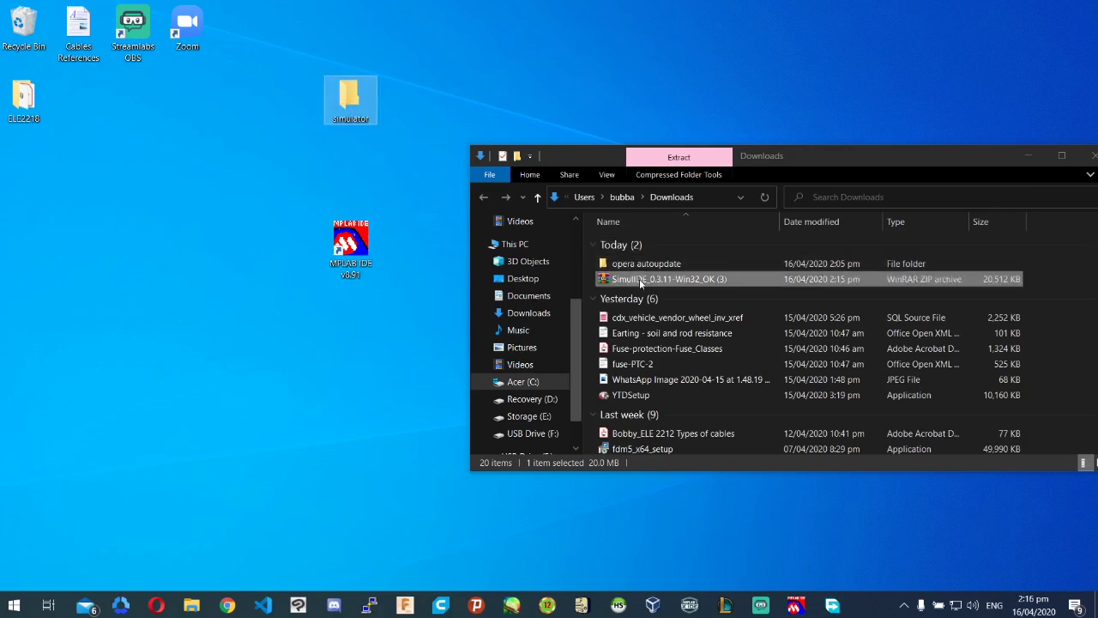
Move SimulIDE_0.3.11-Win32_OK (3).zip into the simulator folder and open that folder
left_click_drag(653, 278, 354, 105)
double_click(354, 105)
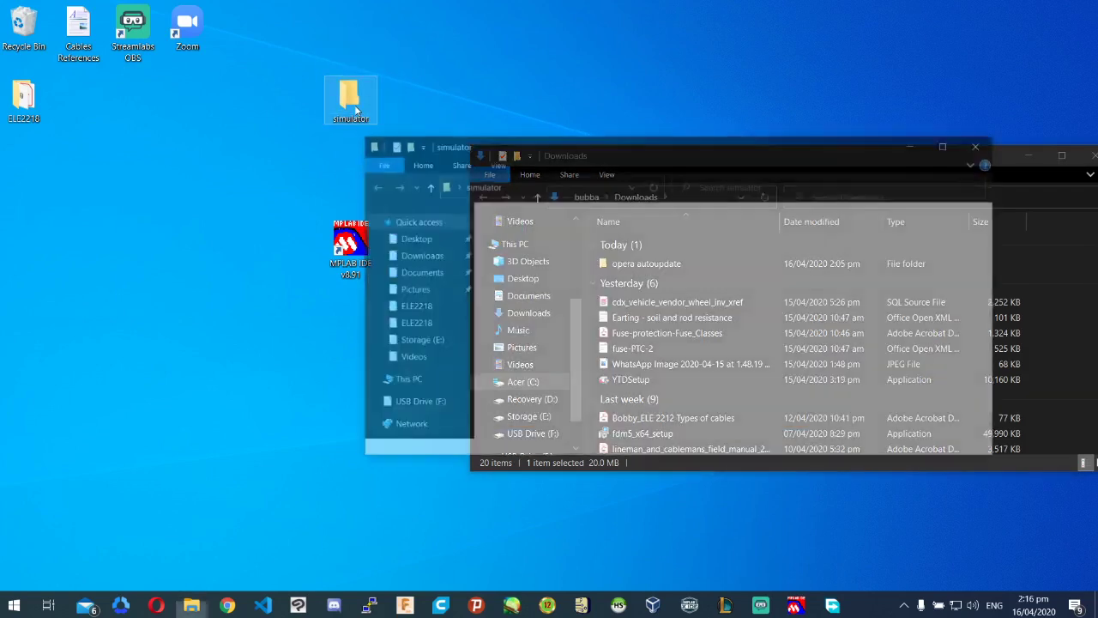
right_click(537, 231)
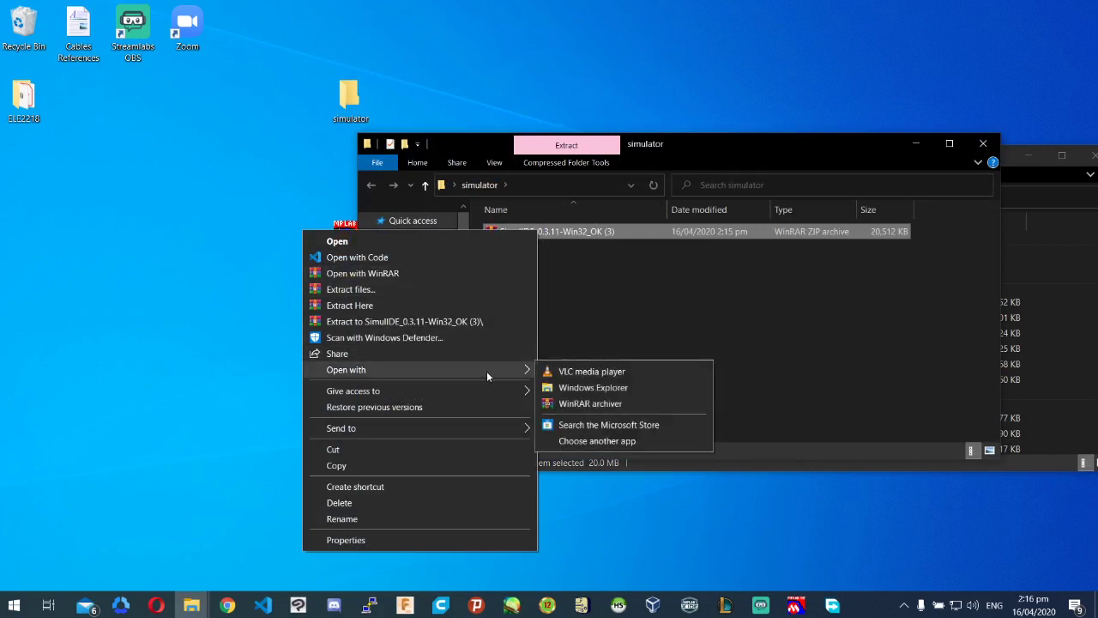
Extract the SimulIDE archive into the simulator folder, replacing all existing files
left_click(372, 306)
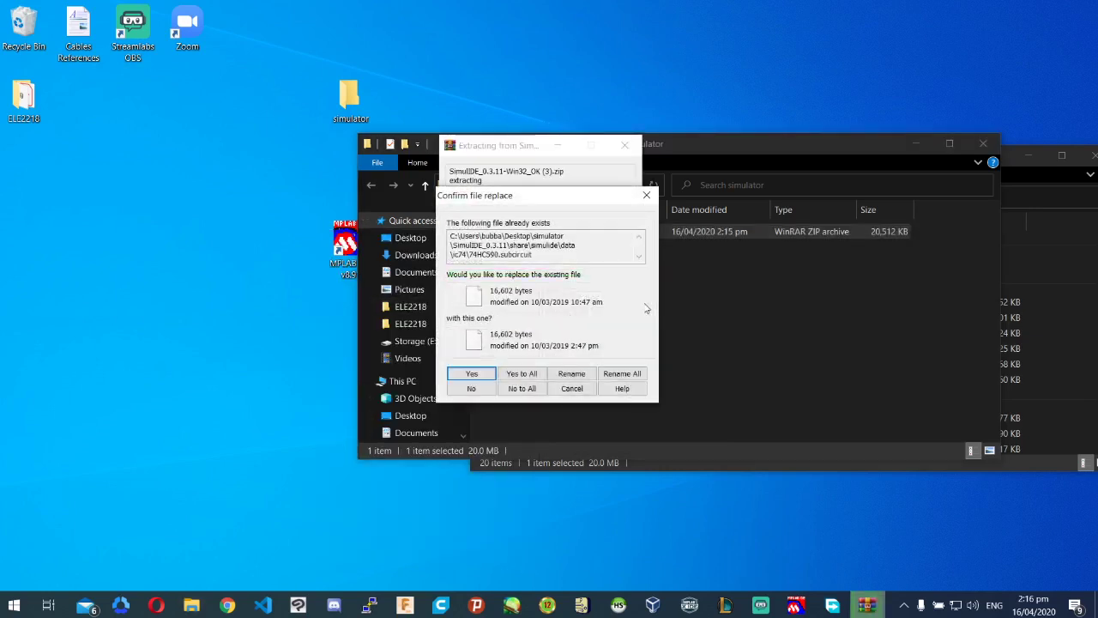
left_click(522, 374)
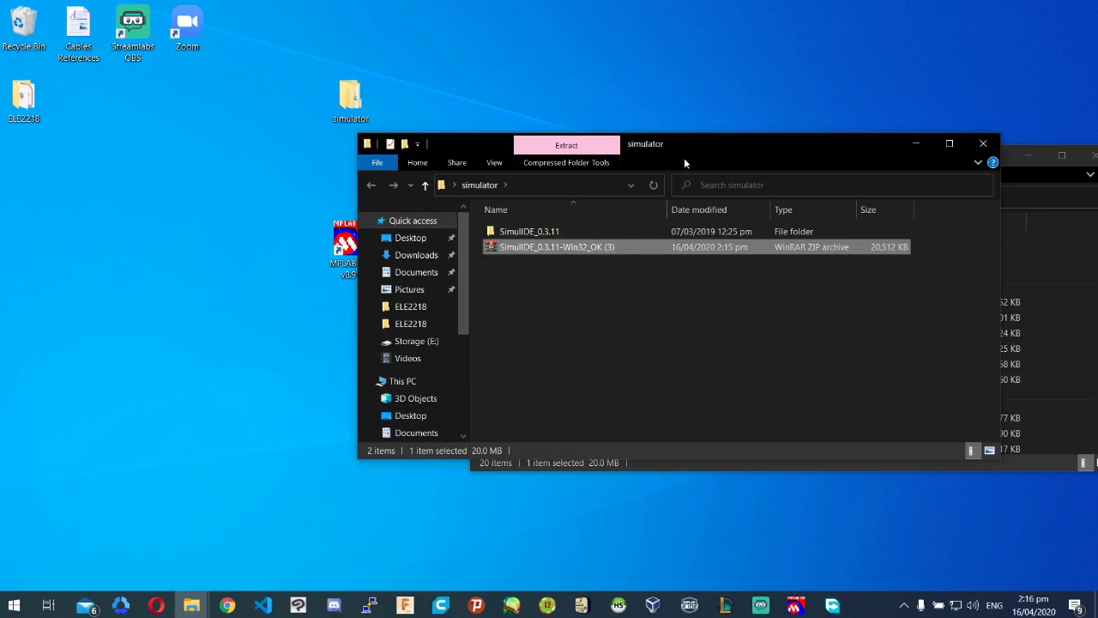
left_click_drag(703, 142, 663, 96)
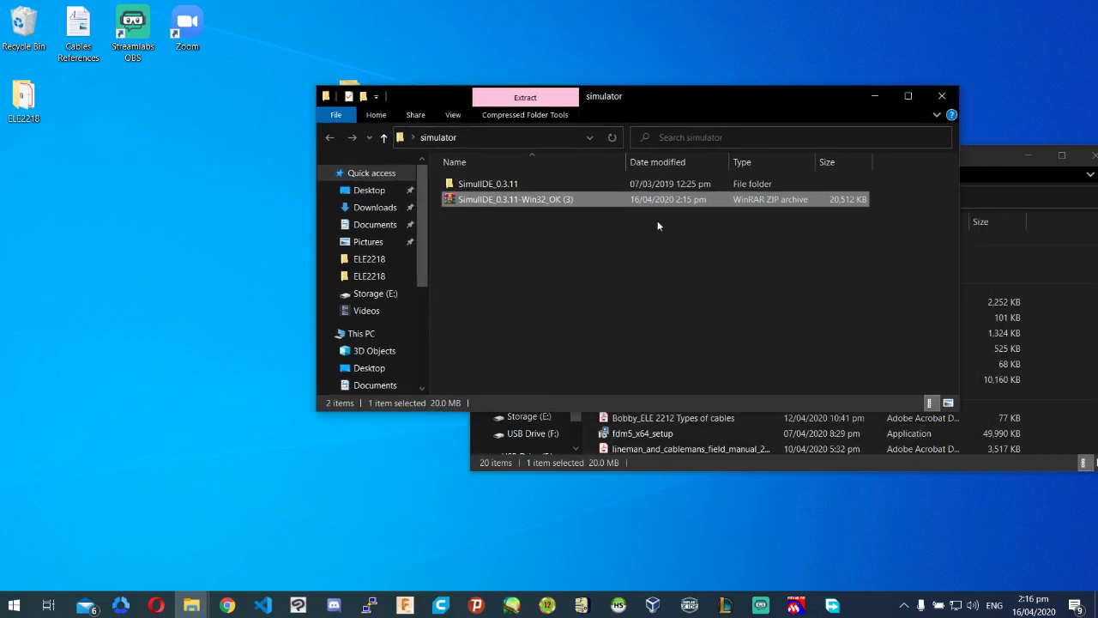
Switch the simulator folder to Large icons and delete the SimulIDE zip archive
right_click(624, 255)
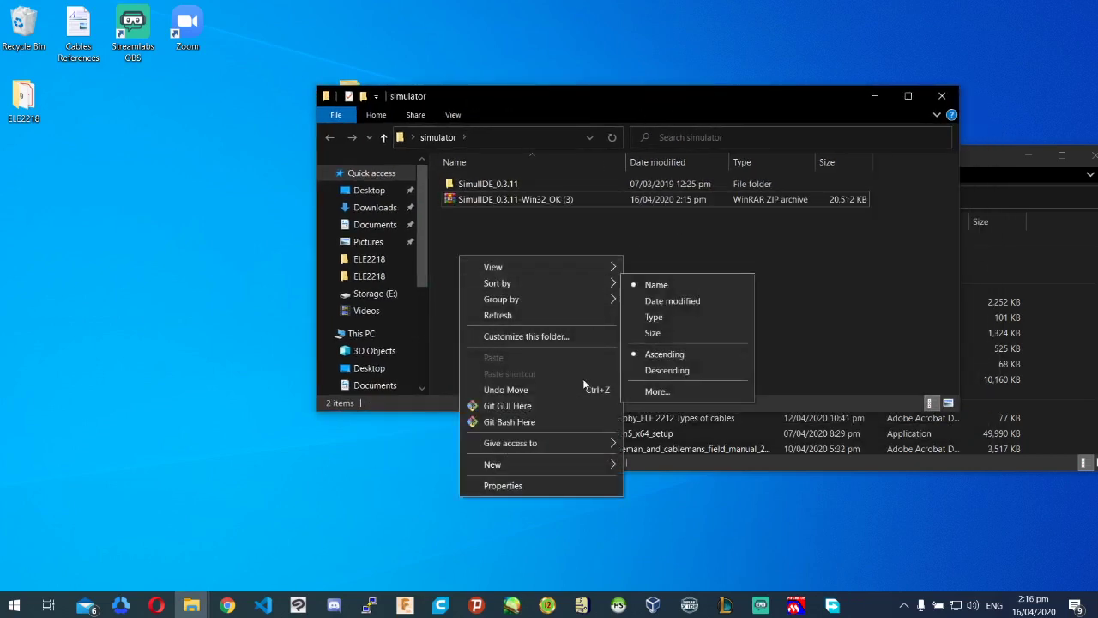
left_click(676, 259)
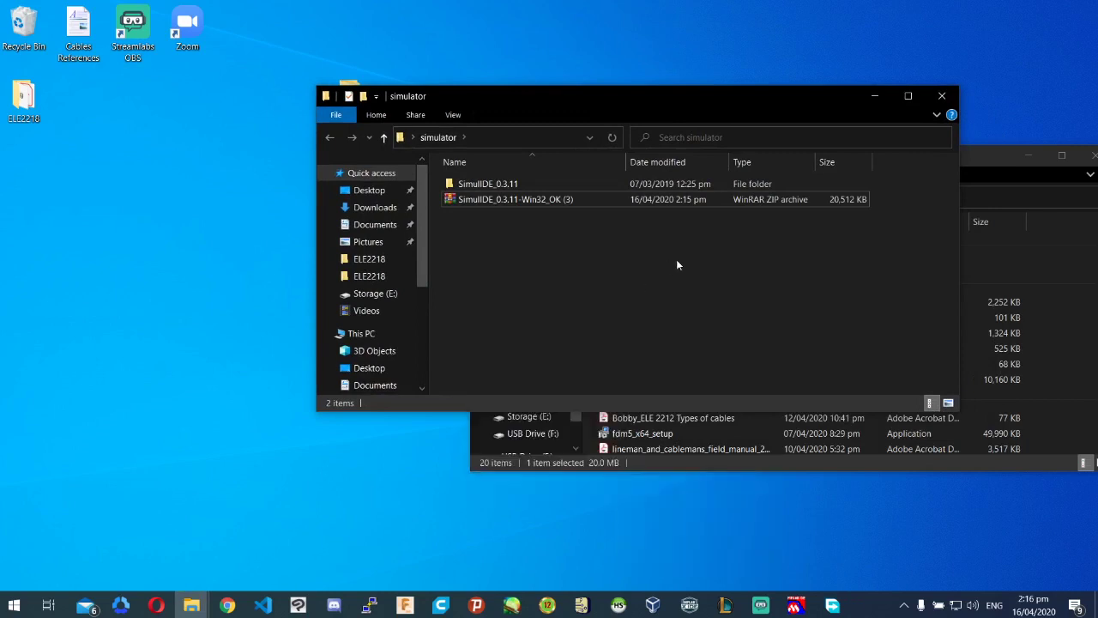
right_click(676, 260)
mouse_move(621, 272)
left_click(699, 290)
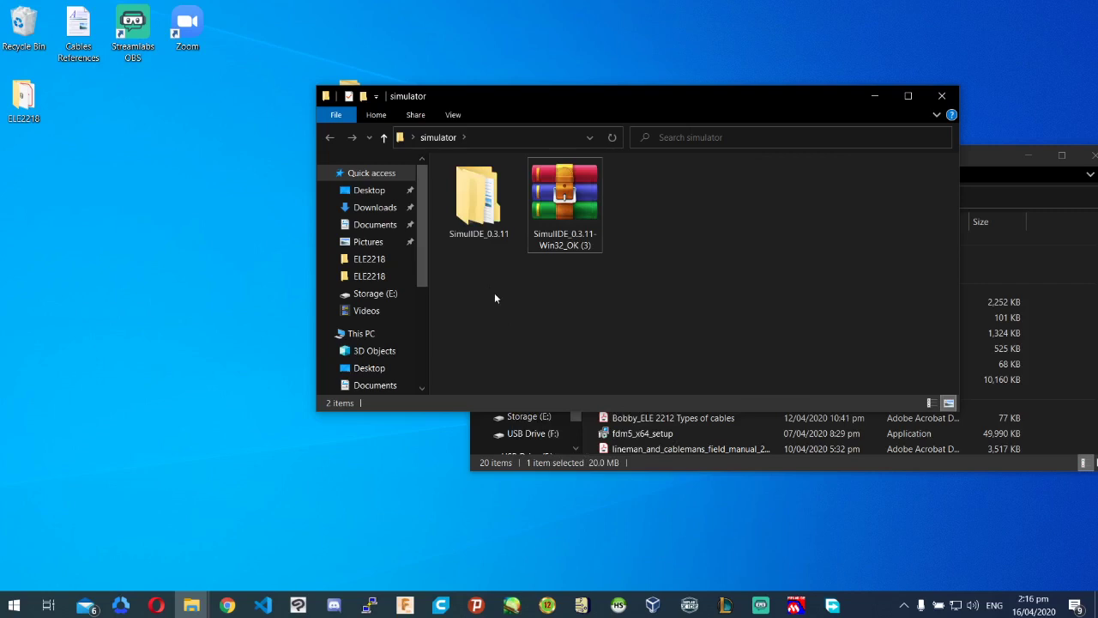
left_click(592, 251)
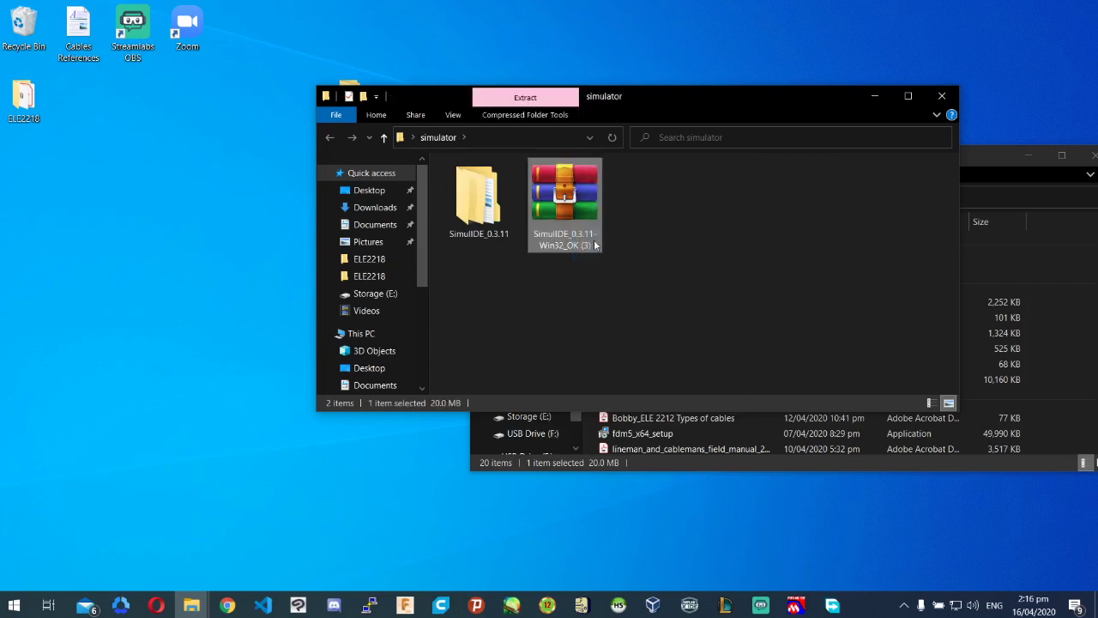
left_click_drag(587, 304, 550, 190)
key("Delete")
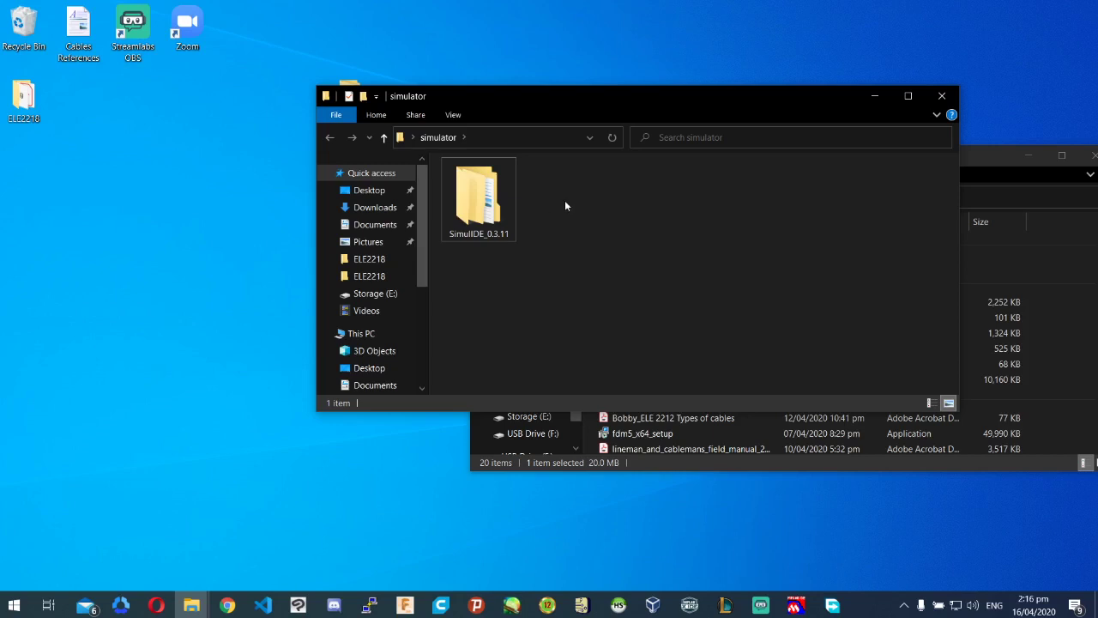
Open SimulIDE_0.3.11 and then its bin folder
double_click(494, 197)
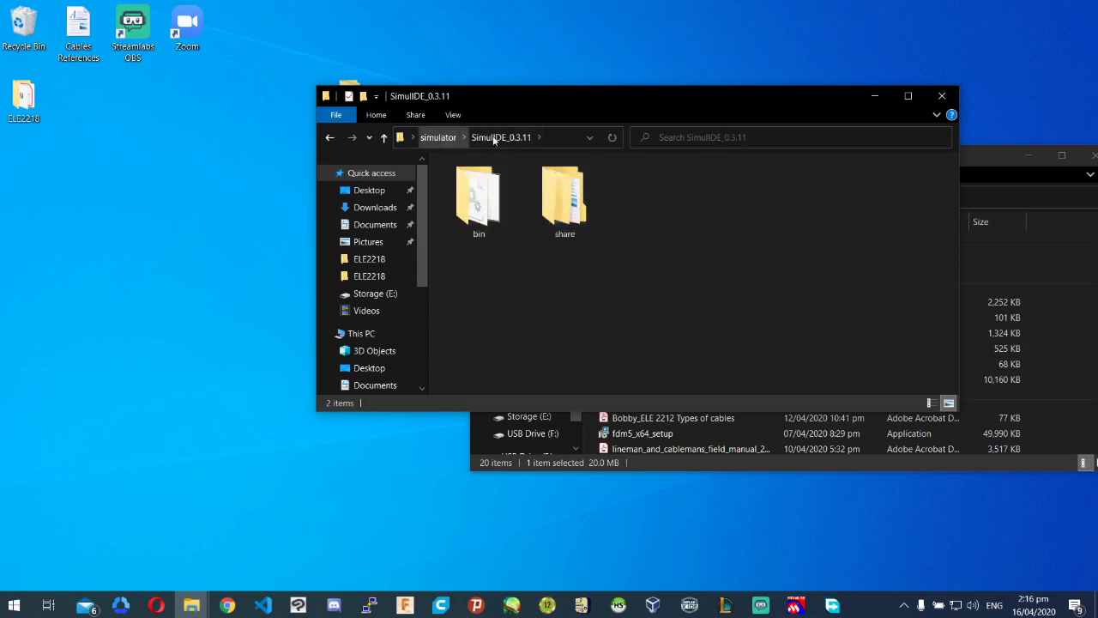
left_click(487, 213)
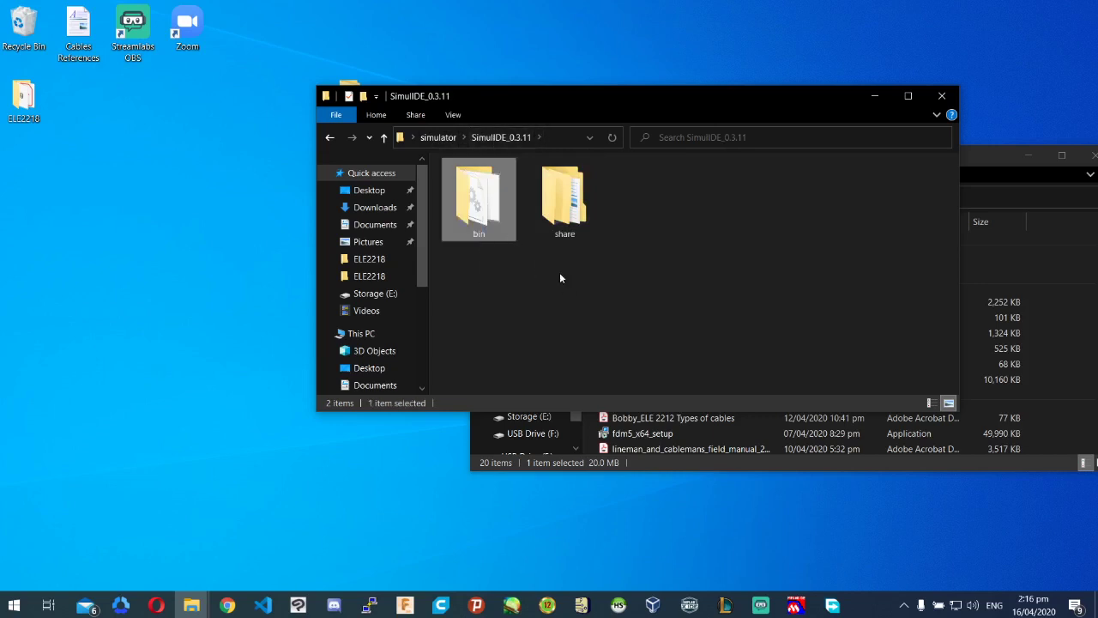
double_click(484, 204)
scroll(543, 197, "down", 5)
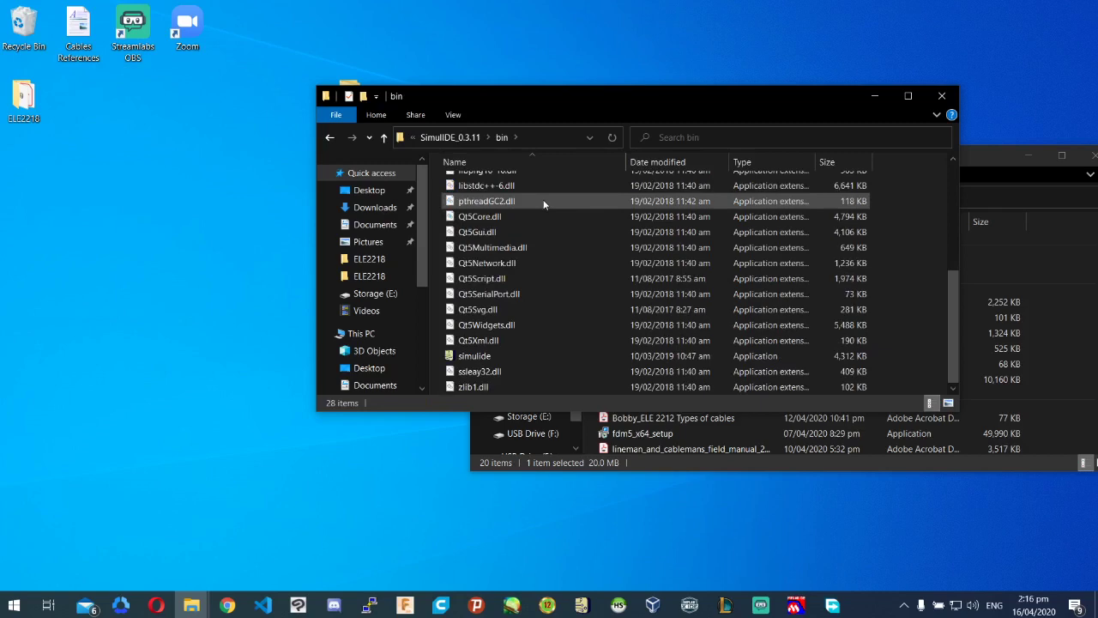
scroll(508, 350, "up", 5)
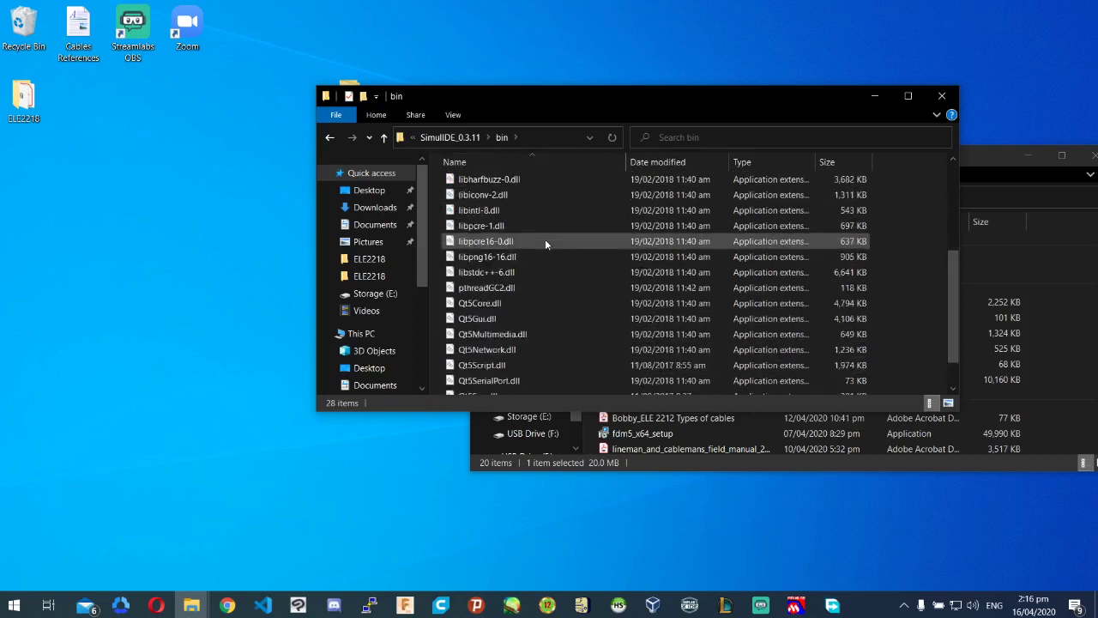
scroll(538, 234, "down", 5)
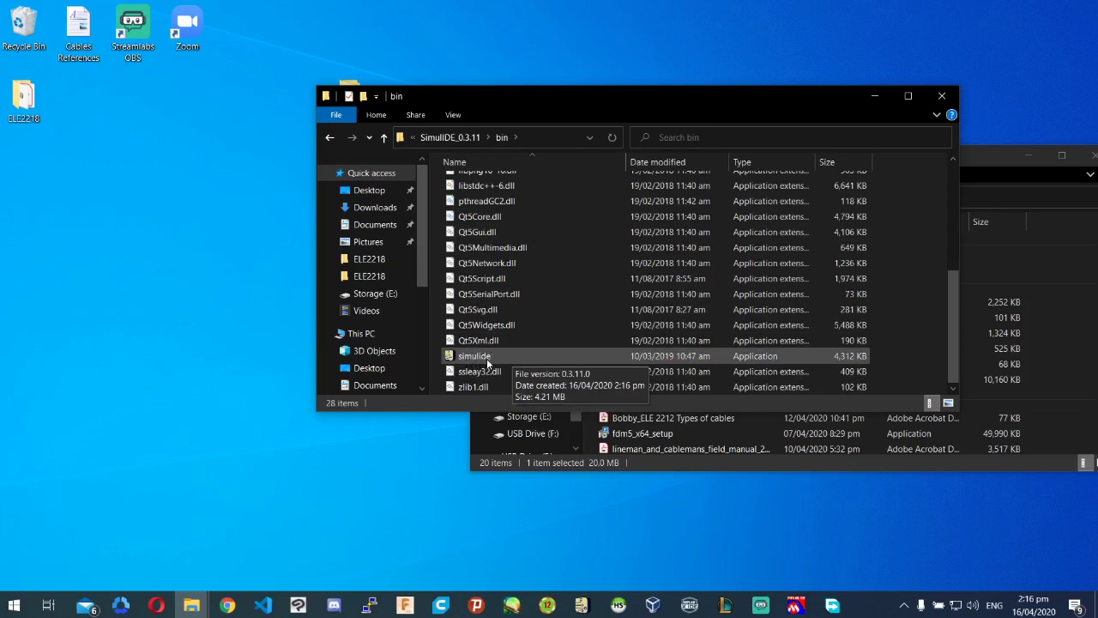
Show the bin folder's files as Large icons and maximize the window
right_click(904, 315)
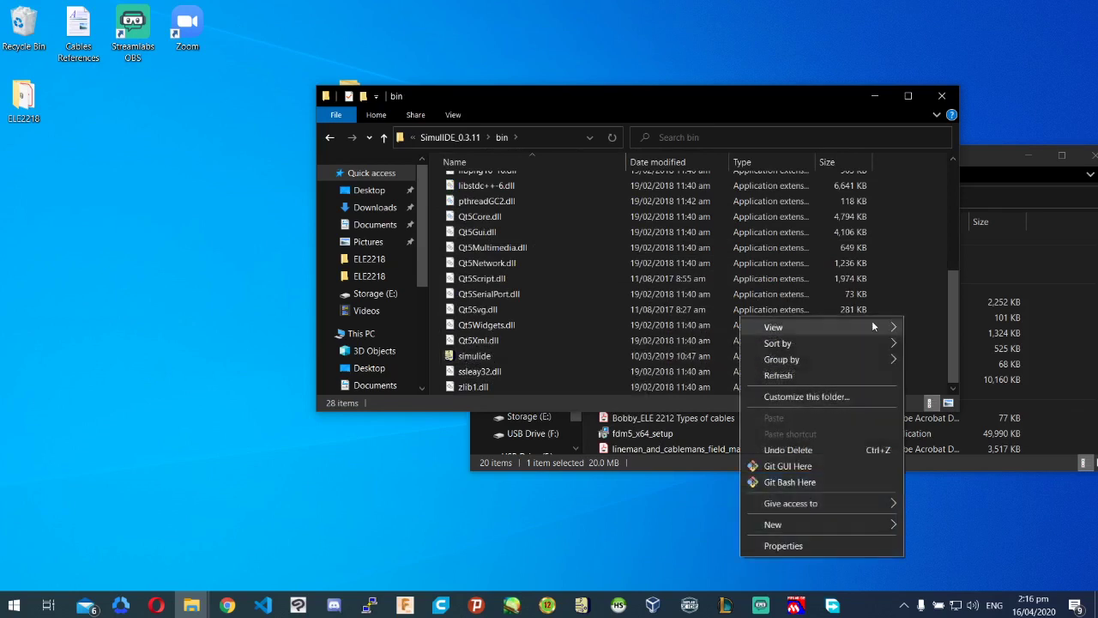
mouse_move(872, 320)
left_click(933, 344)
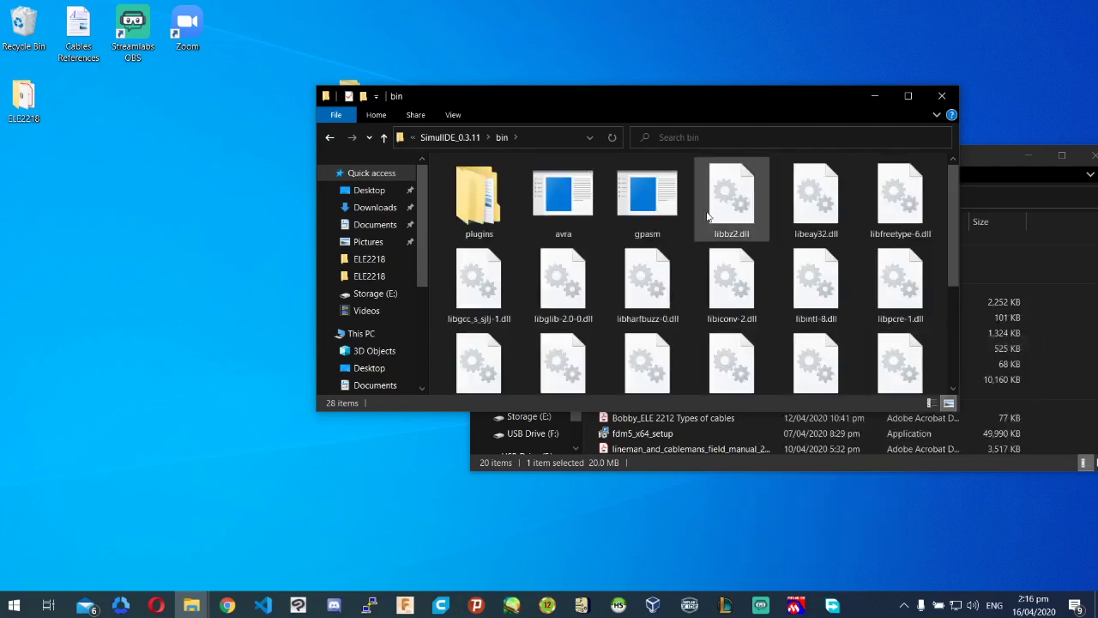
left_click(910, 96)
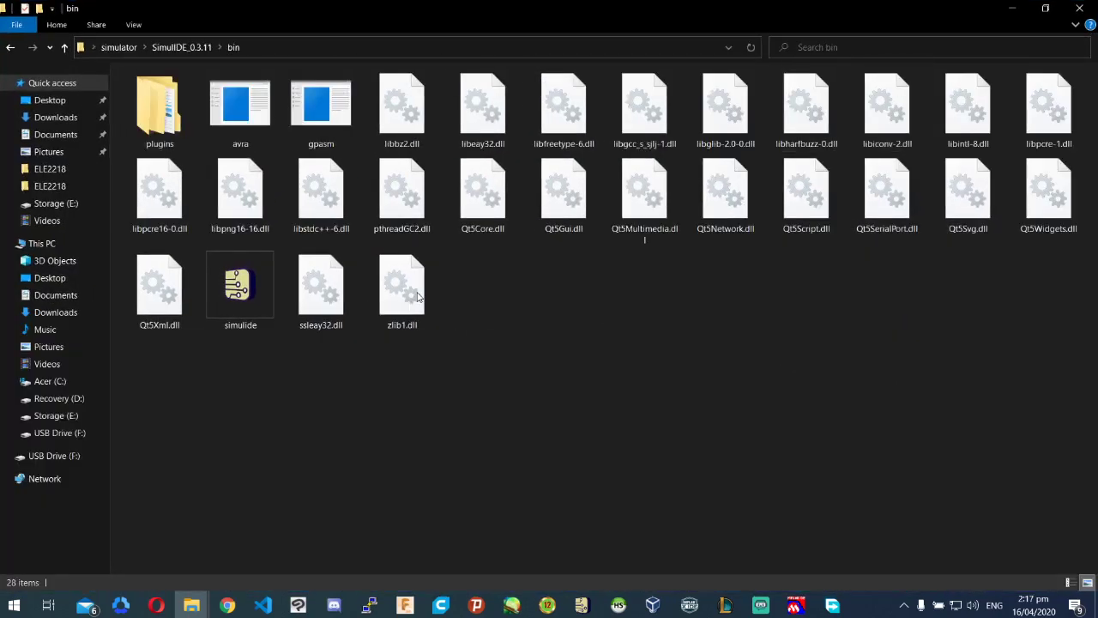
left_click(249, 290)
double_click(249, 288)
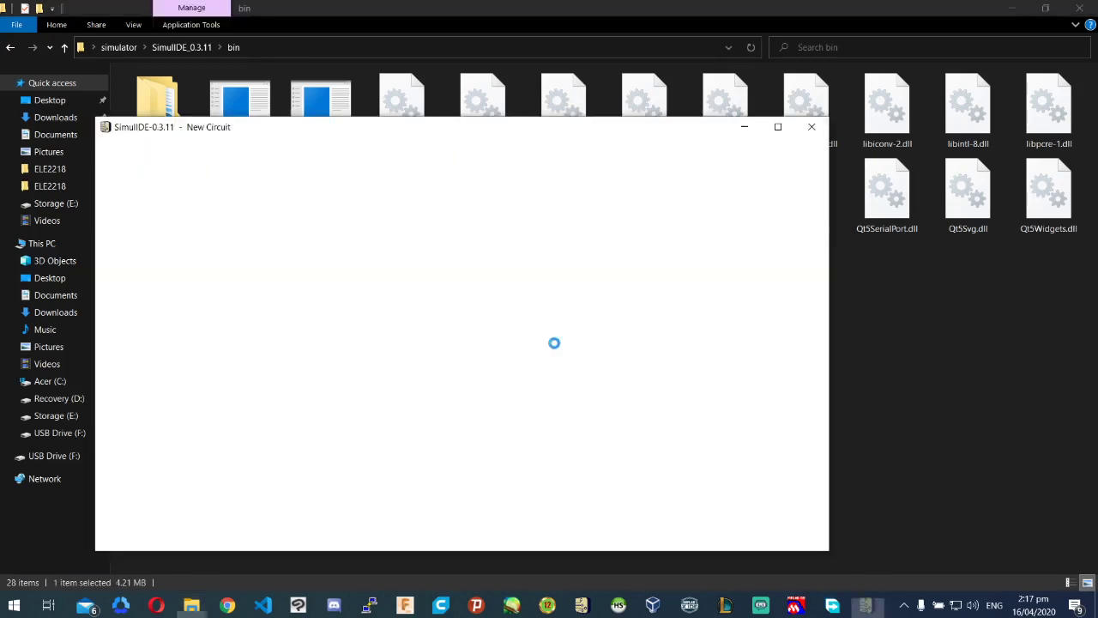
left_click(868, 114)
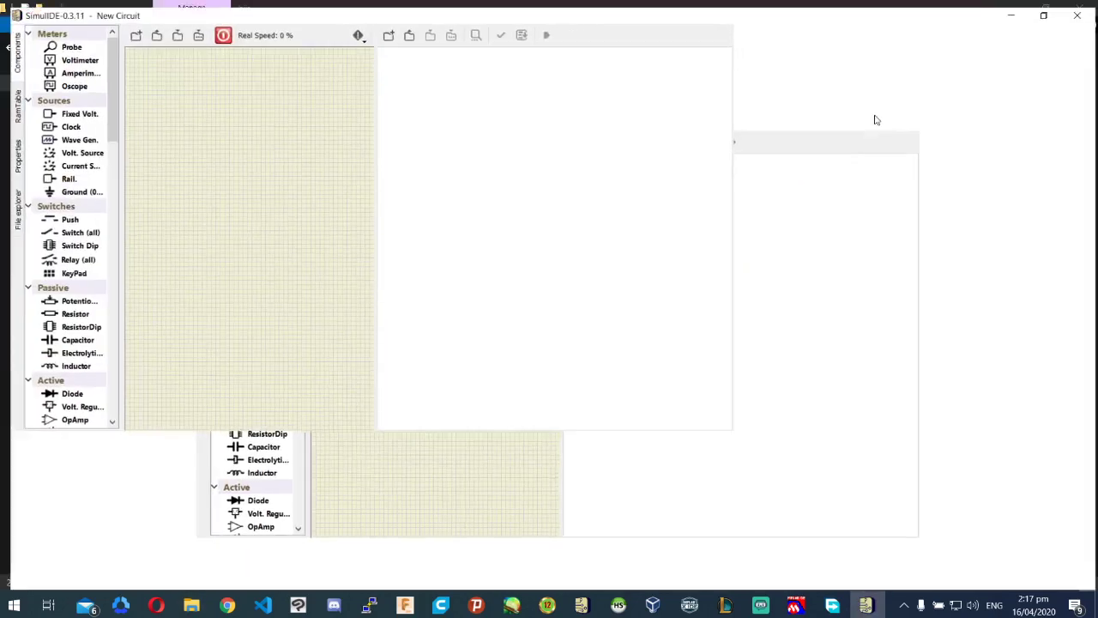
left_click(1080, 8)
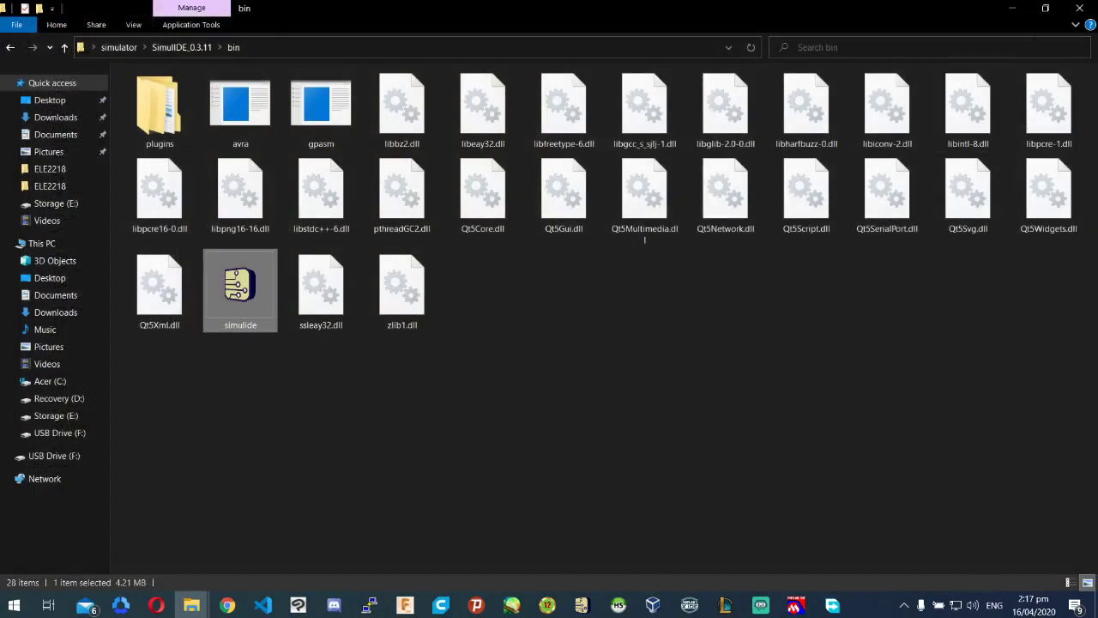
Minimize the bin folder window and create a new folder on the desktop
left_click(1012, 8)
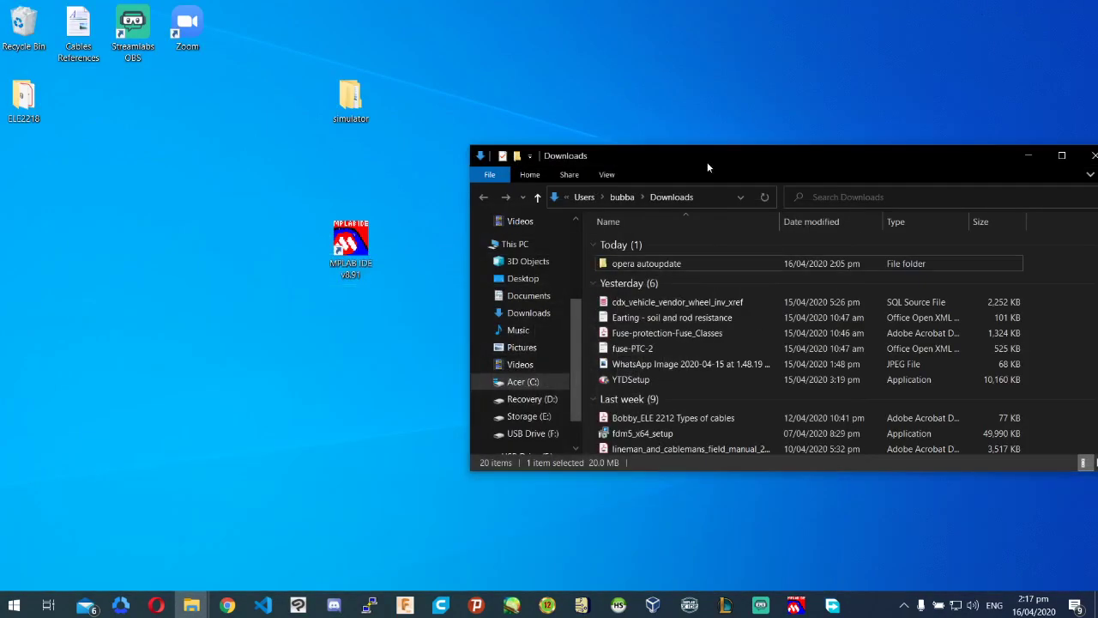
right_click(203, 229)
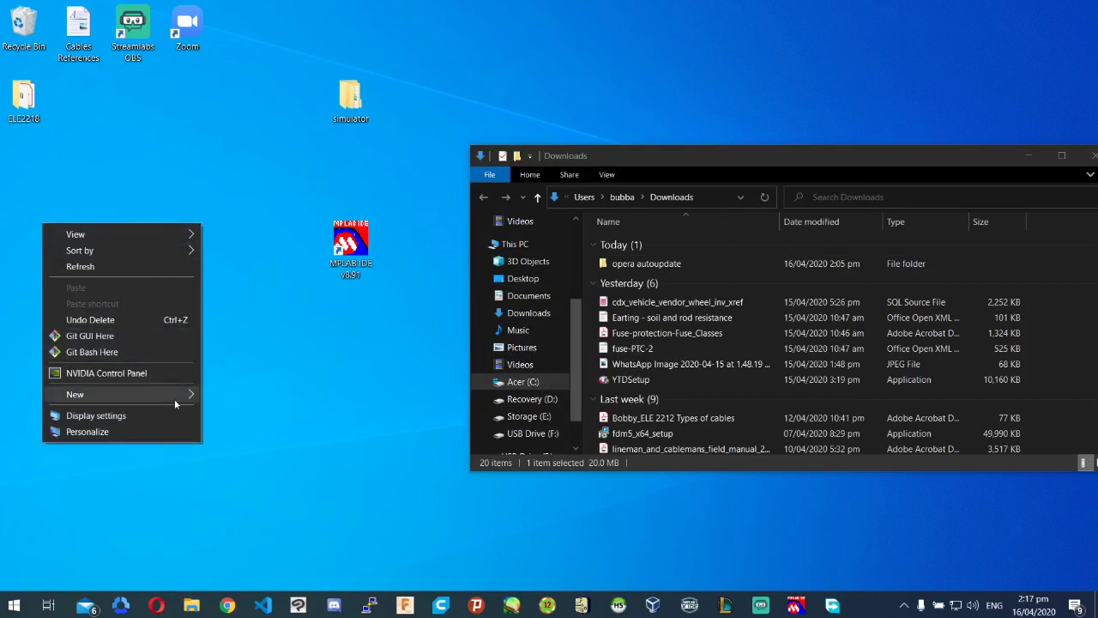
mouse_move(175, 399)
left_click(240, 395)
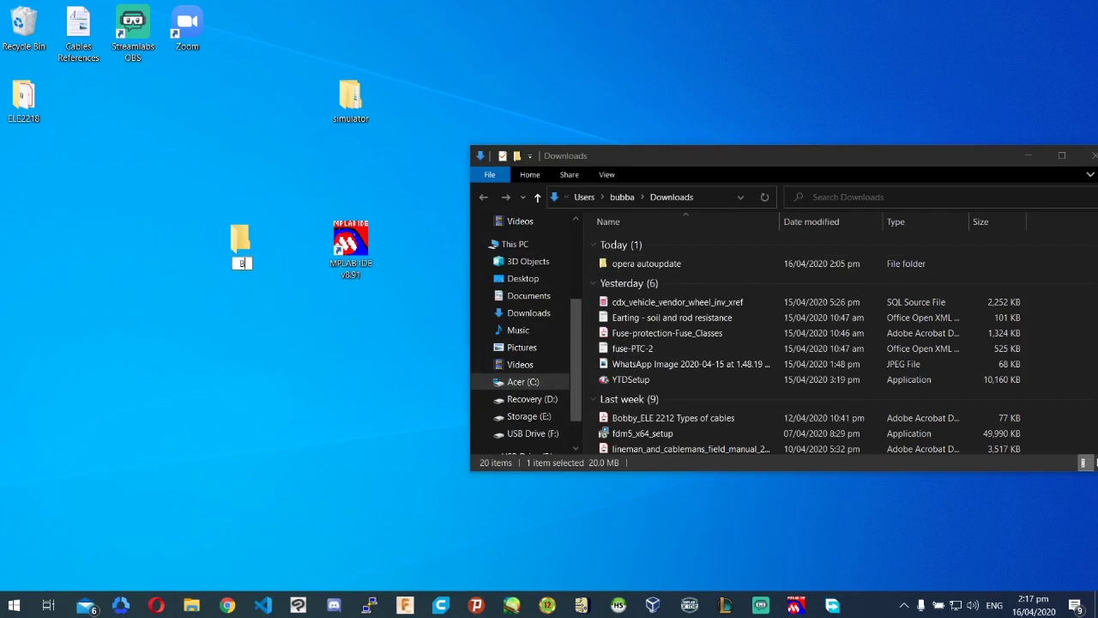
Name the new desktop folder ELE2218online
type("nj")
type("am")
type("E221")
type("8")
key("BackSpace")
key("BackSpace")
key("BackSpace")
key("BackSpace")
key("BackSpace")
type("B")
key("BackSpace")
key("BackSpace")
type("ELE2218online")
key("Return")
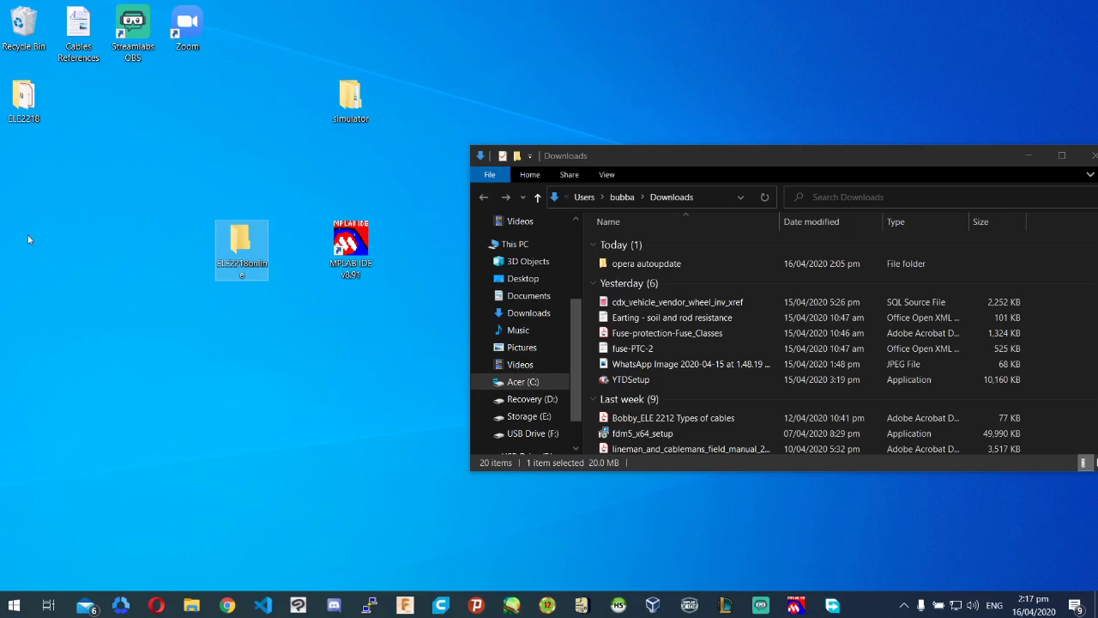
left_click_drag(294, 335, 211, 212)
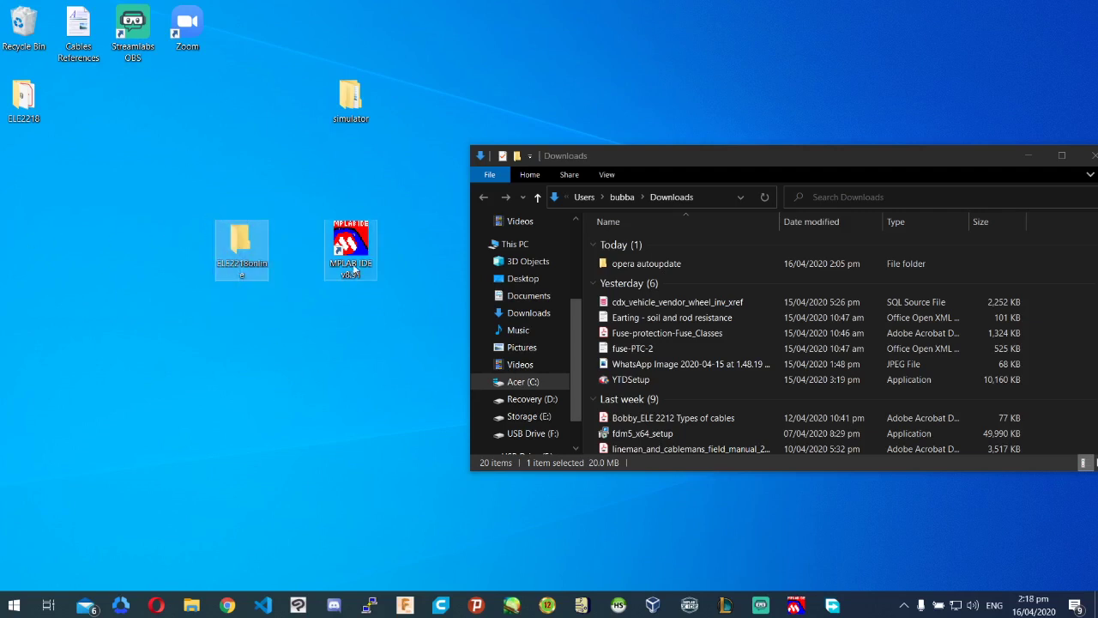
left_click_drag(374, 312, 317, 220)
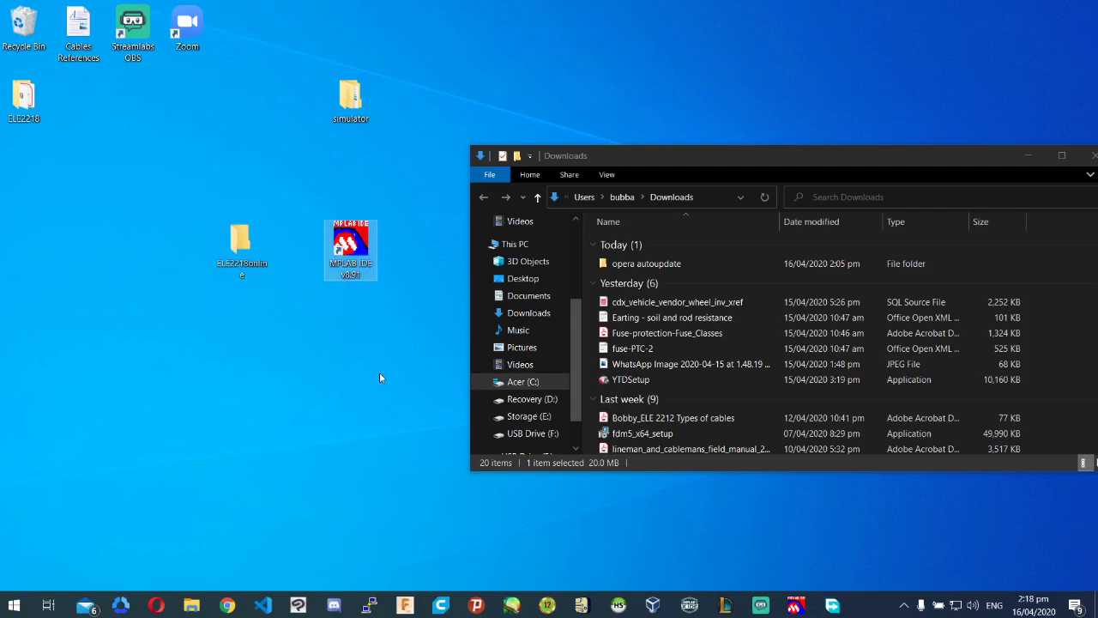